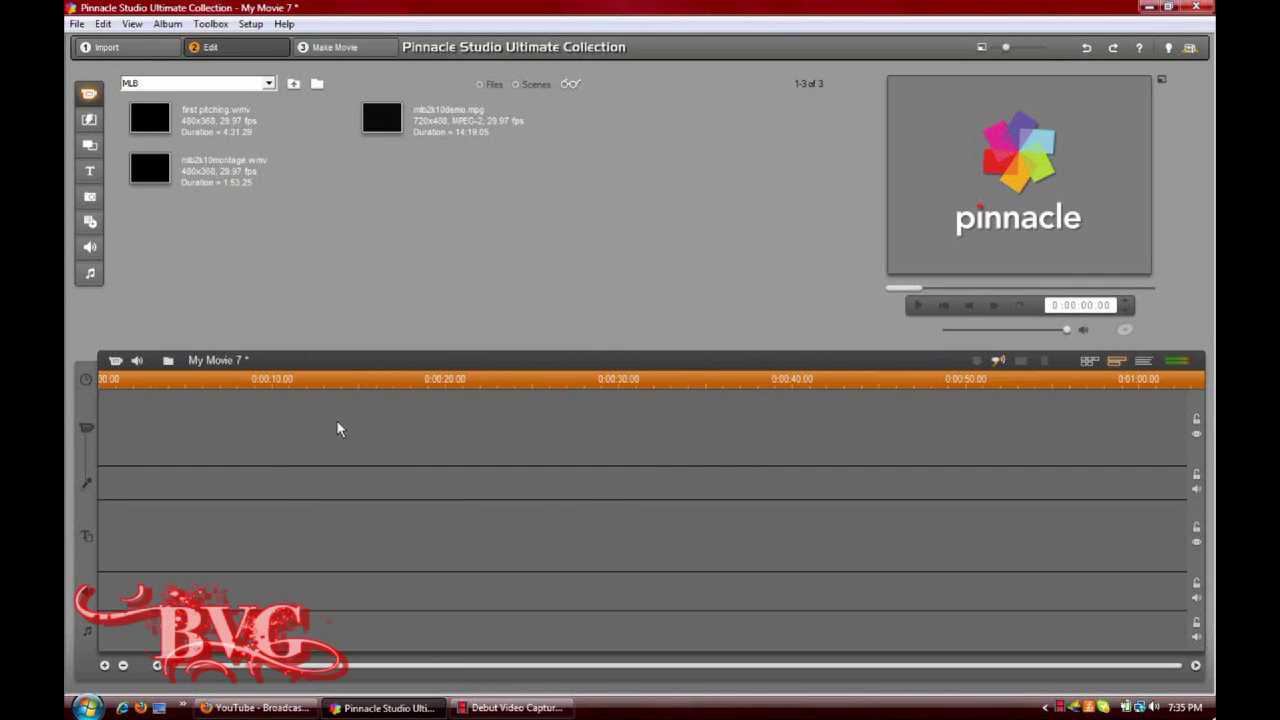
# - Drag first pitching.wmv from the MLB album onto the timeline's video track, about 4:31 long with audio
pyautogui.click(268, 83)
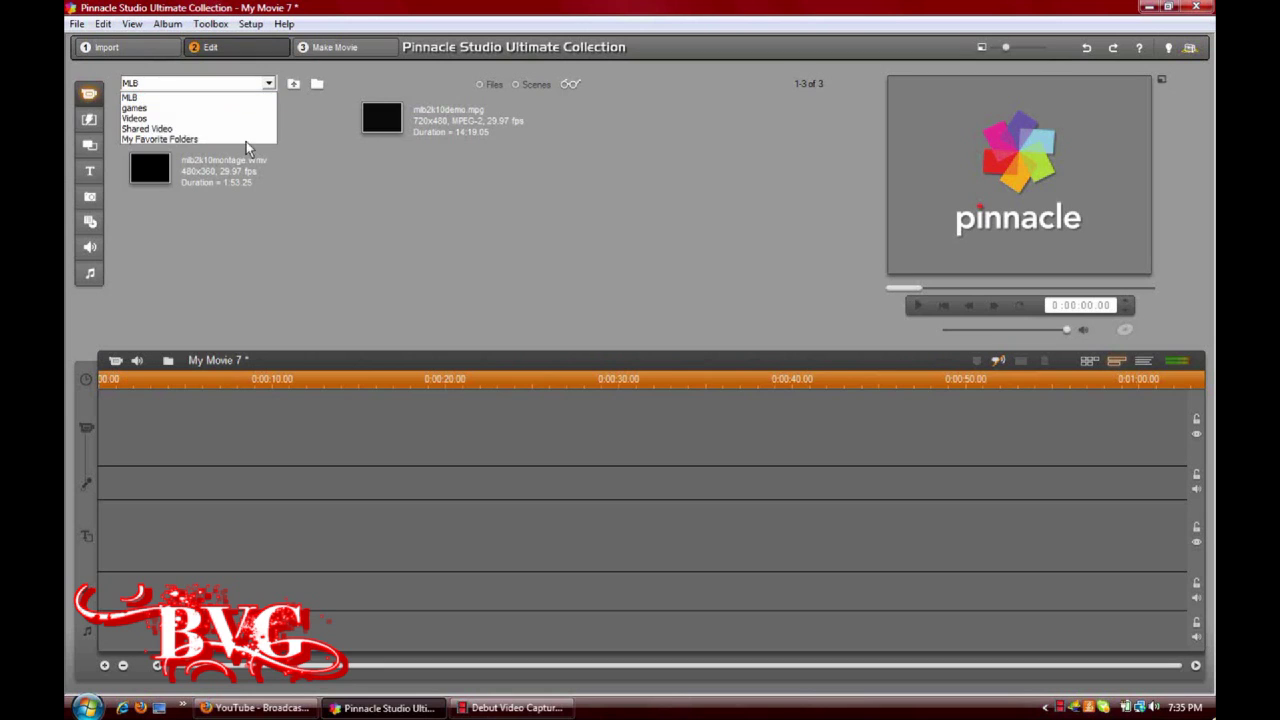
pyautogui.click(276, 97)
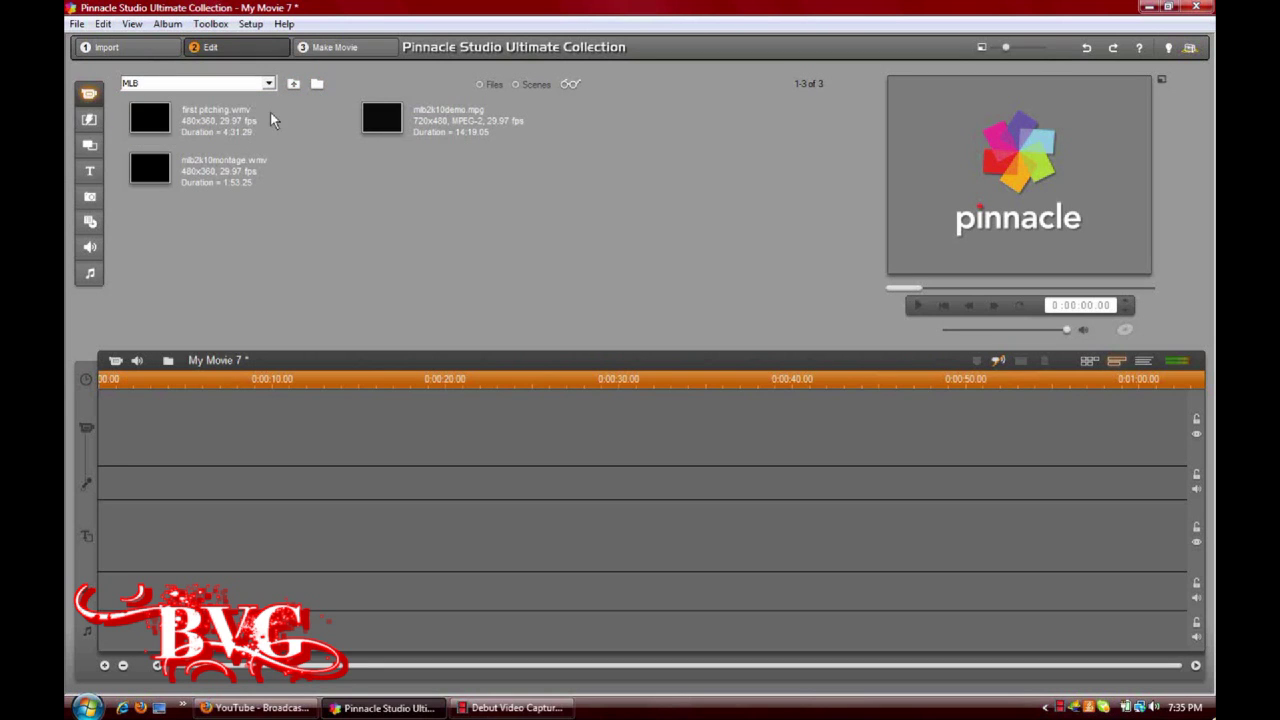
pyautogui.click(224, 131)
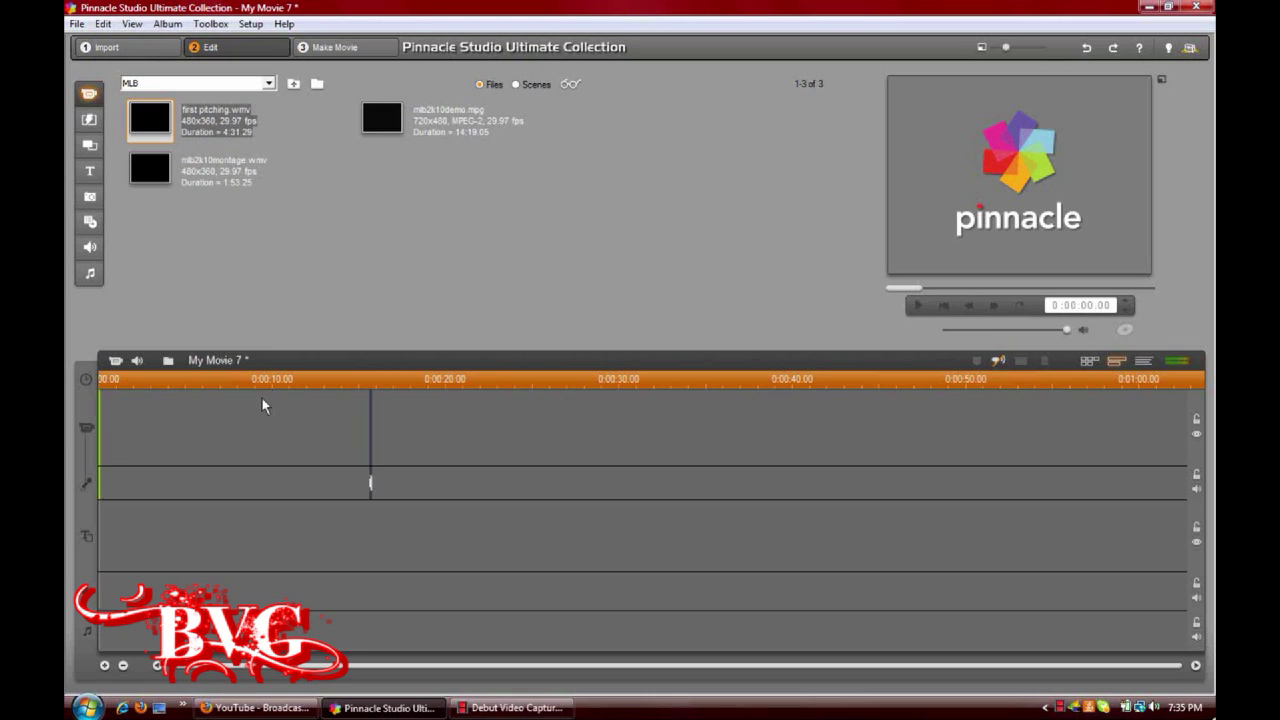
pyautogui.moveTo(261, 400); pyautogui.dragTo(261, 400)
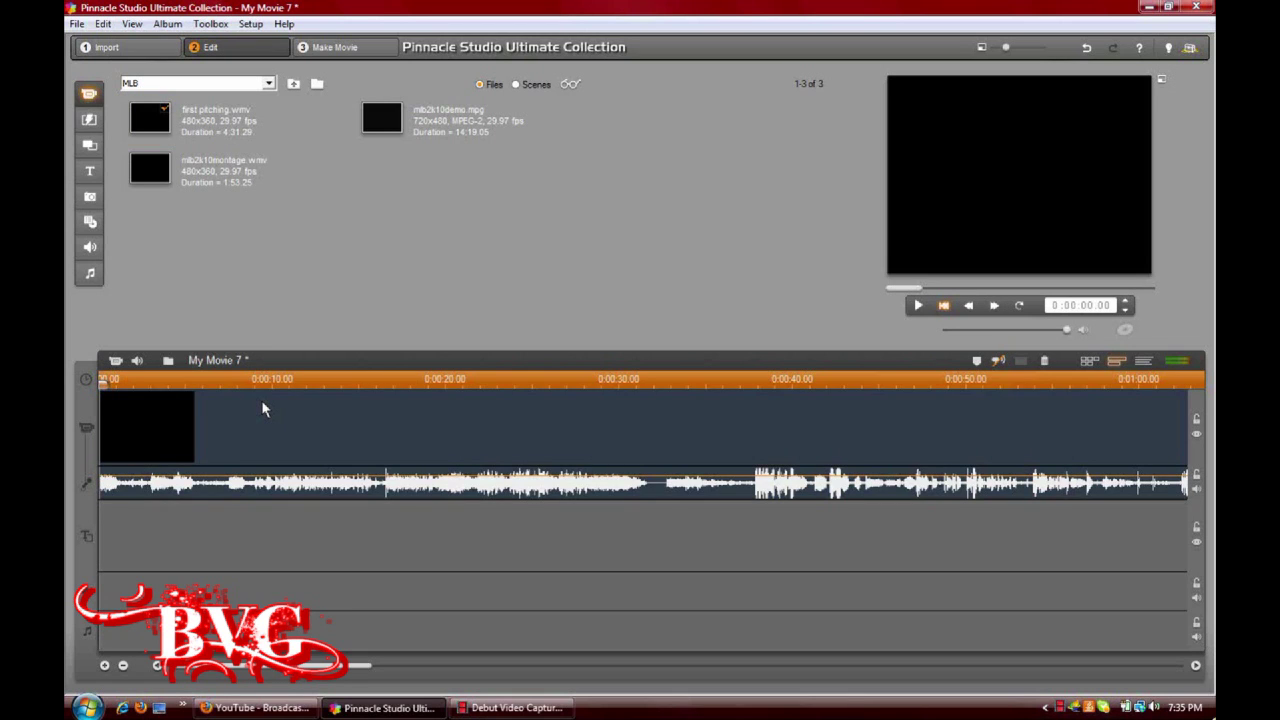
pyautogui.moveTo(256, 380); pyautogui.dragTo(88, 382)
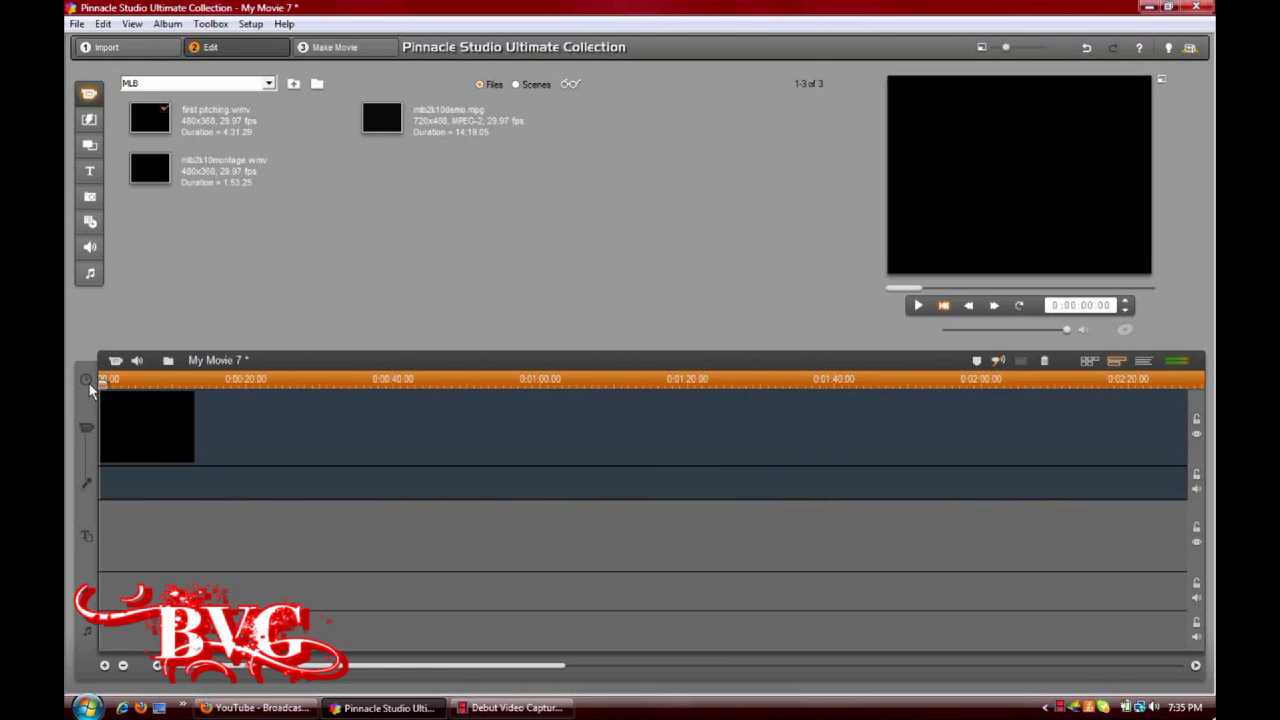
pyautogui.moveTo(318, 389); pyautogui.dragTo(432, 341)
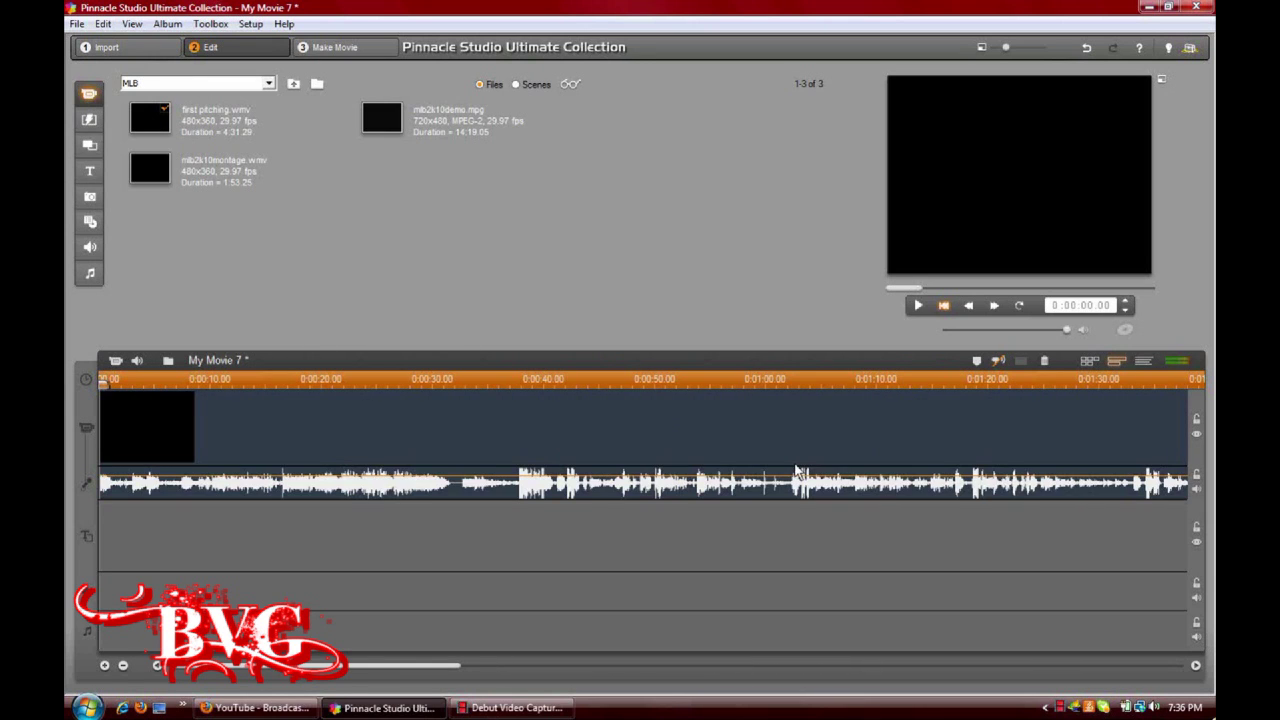
pyautogui.moveTo(1135, 387); pyautogui.dragTo(657, 377)
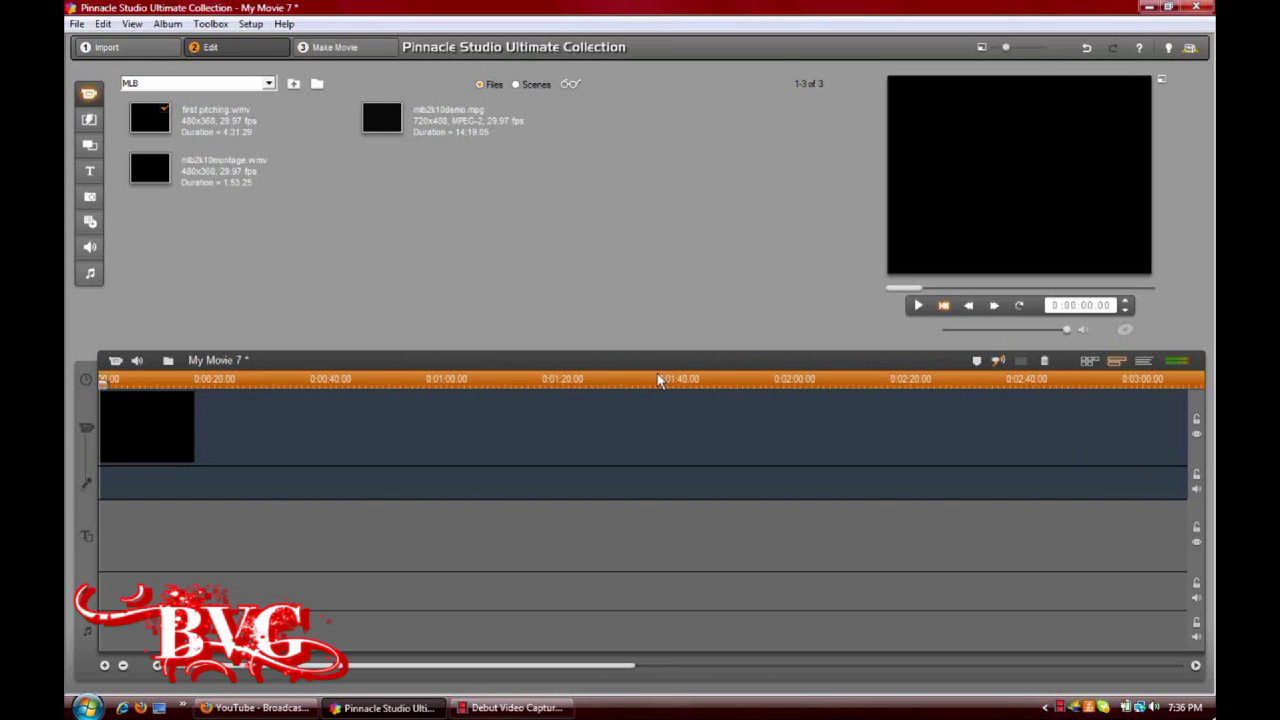
# - Check the timeline zoom options without changing them, then move the playhead to 0:01:15.28
pyautogui.rightClick(208, 377)
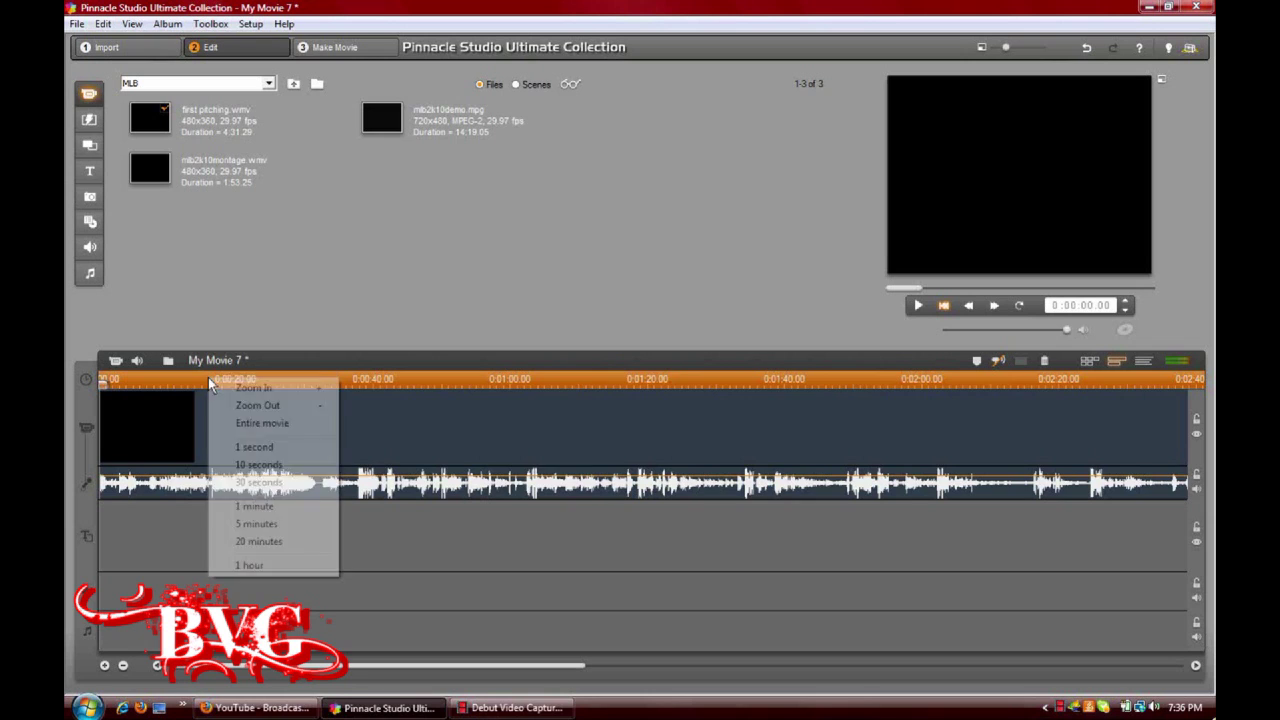
pyautogui.click(102, 392)
pyautogui.moveTo(103, 392); pyautogui.dragTo(623, 397)
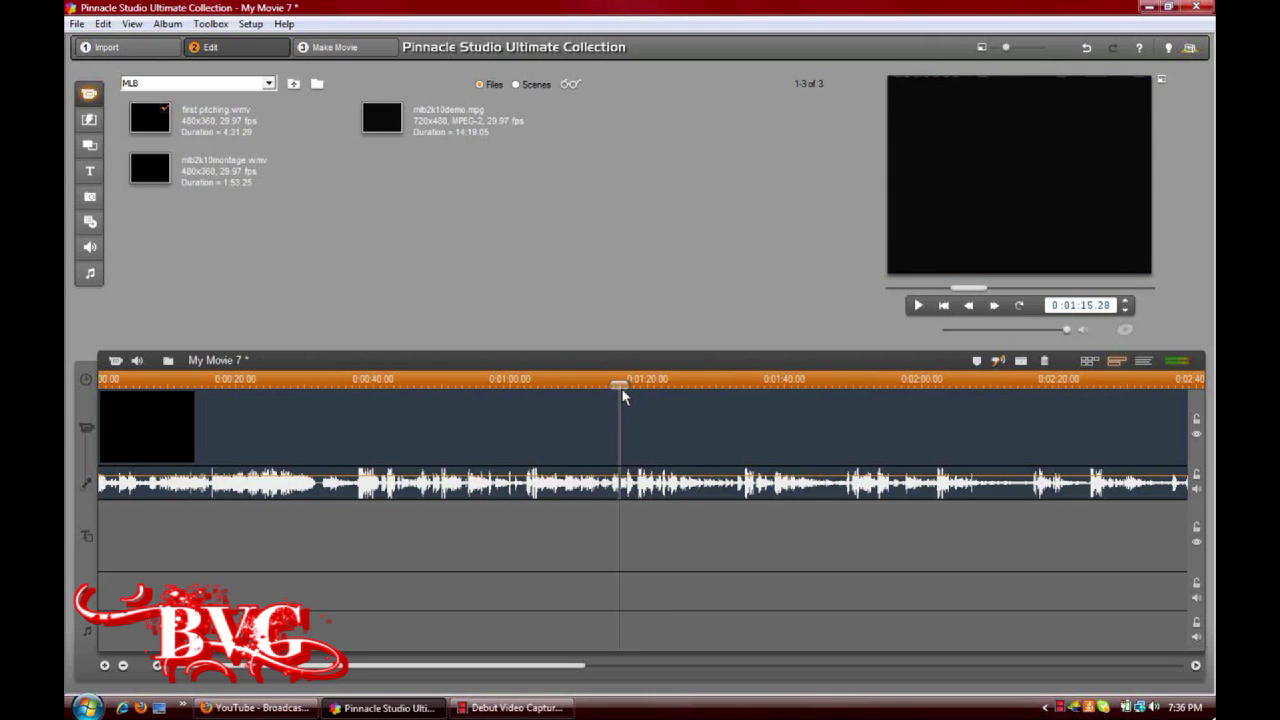
pyautogui.click(621, 391)
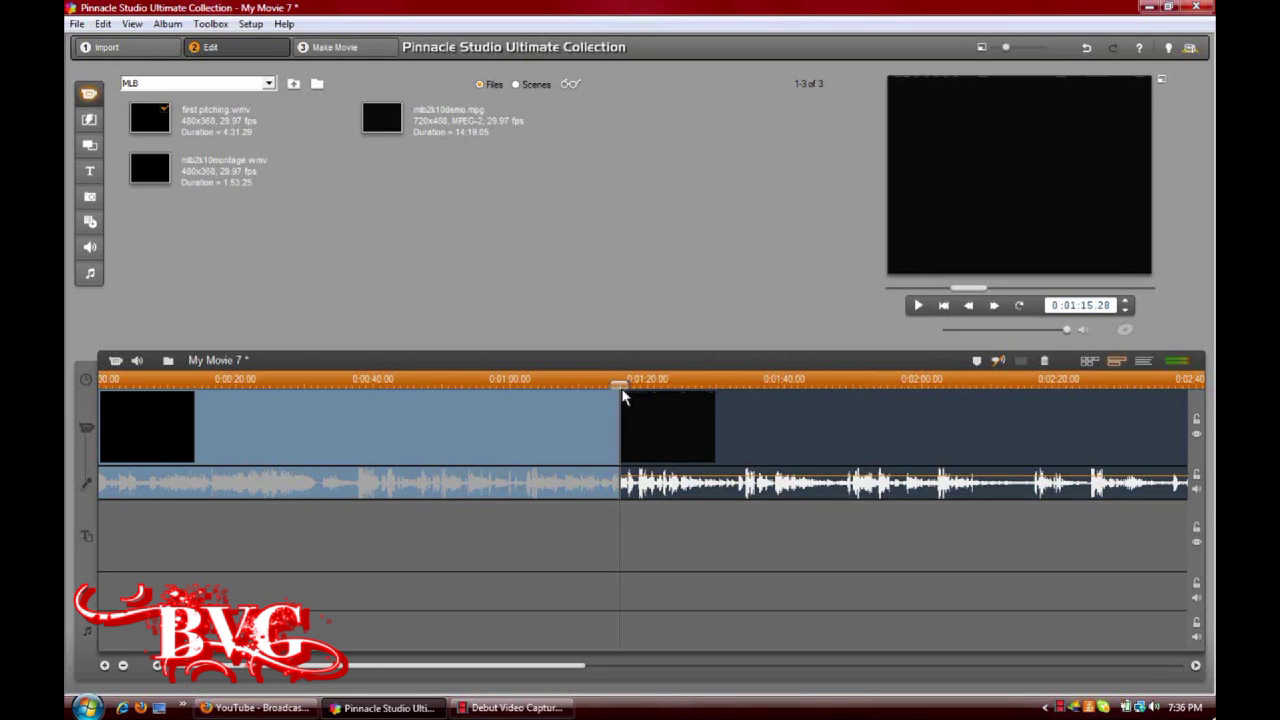
pyautogui.press('Delete')
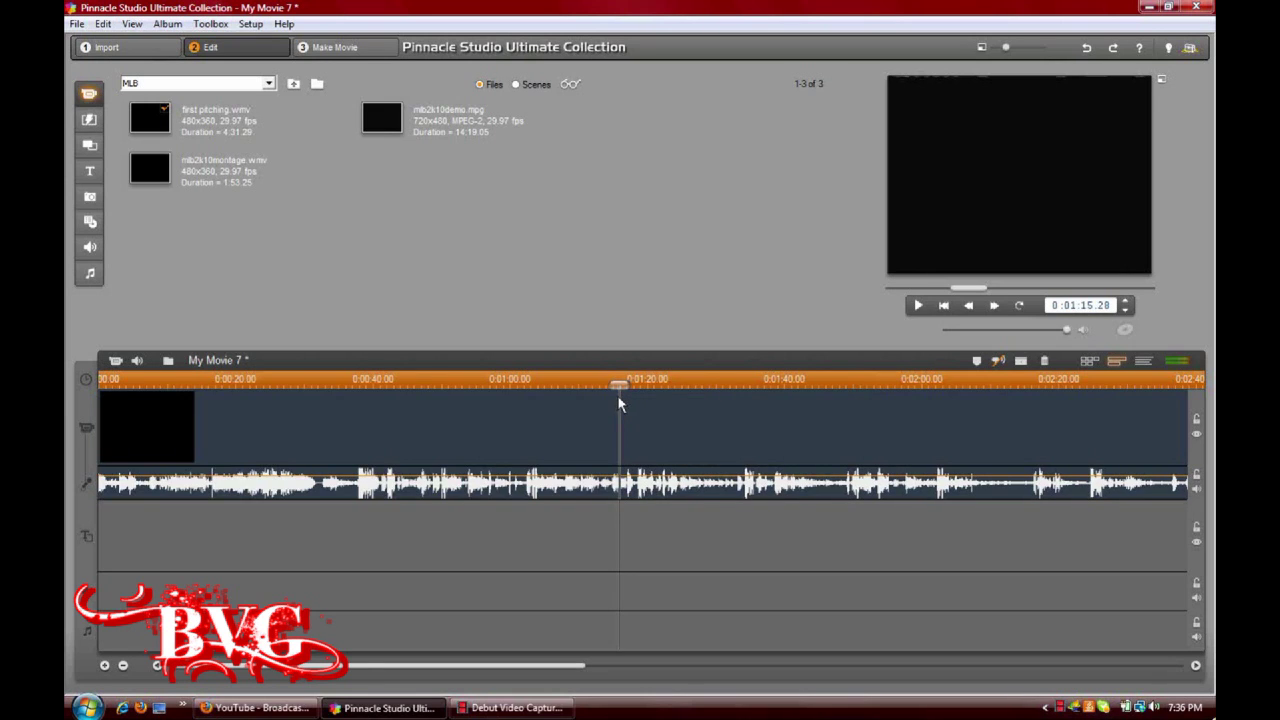
pyautogui.rightClick(619, 404)
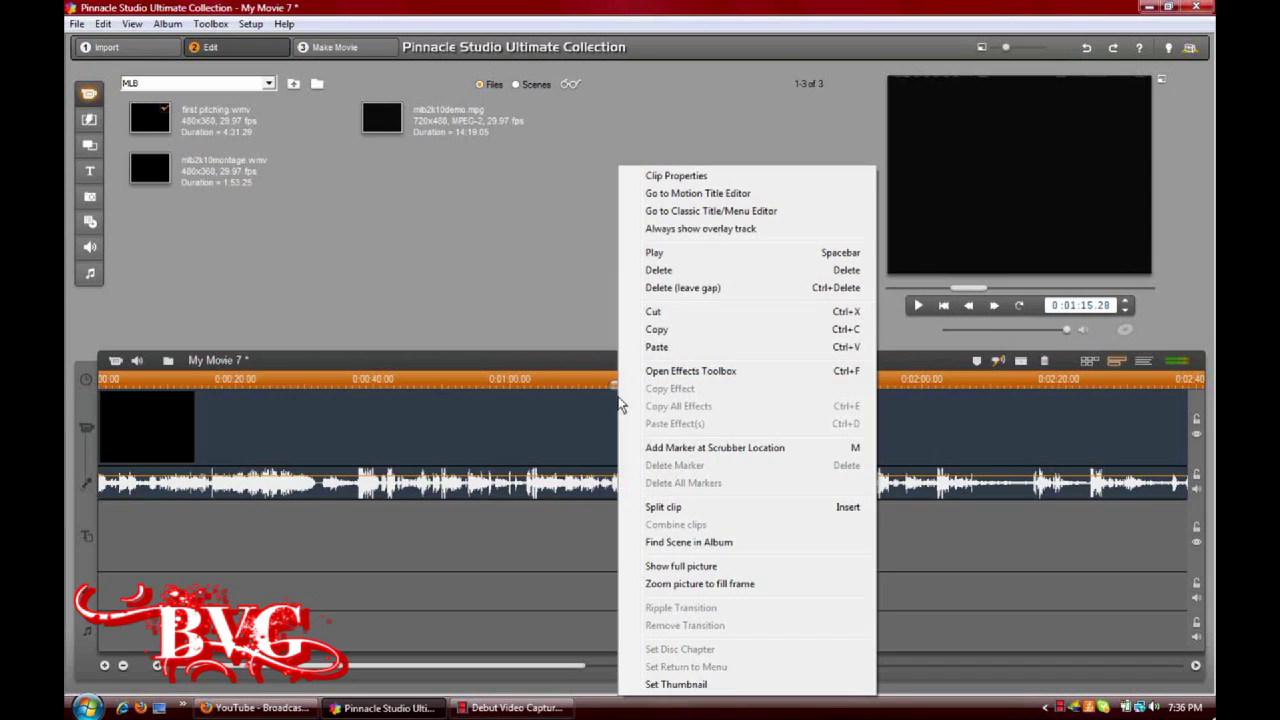
pyautogui.click(702, 508)
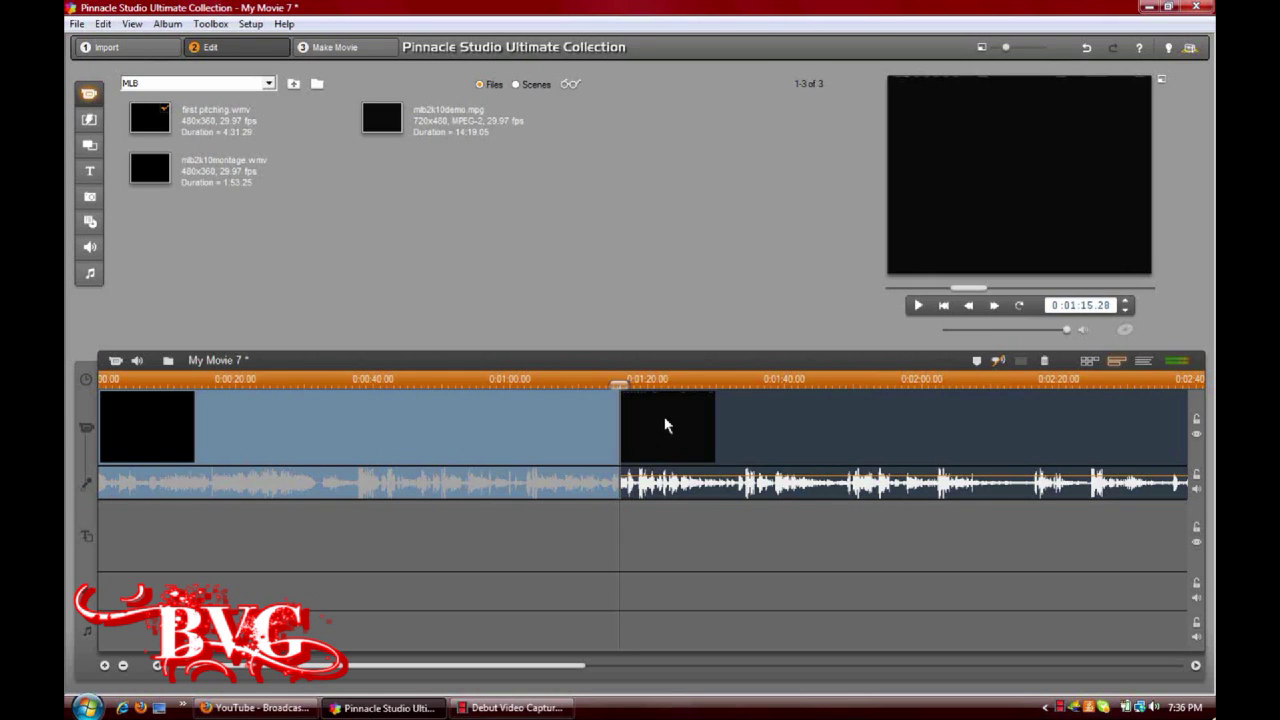
pyautogui.press('Delete')
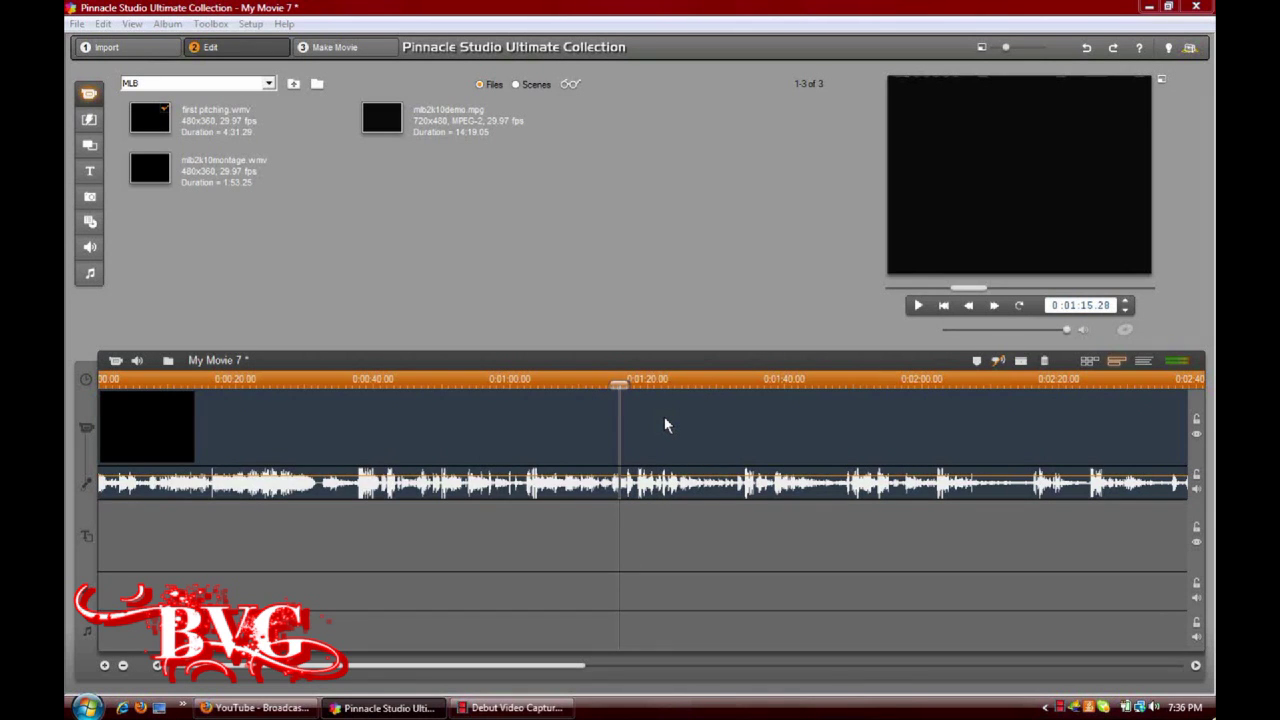
pyautogui.hotkey('ctrl', 's')
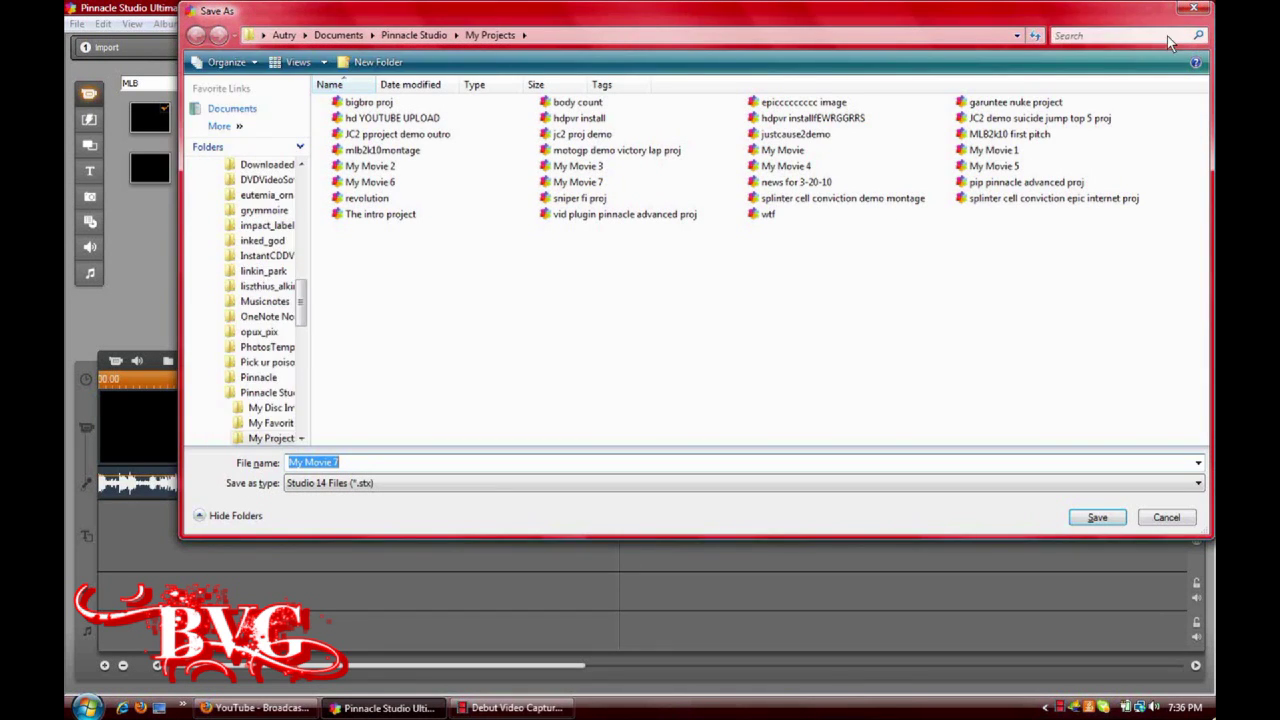
pyautogui.click(1199, 11)
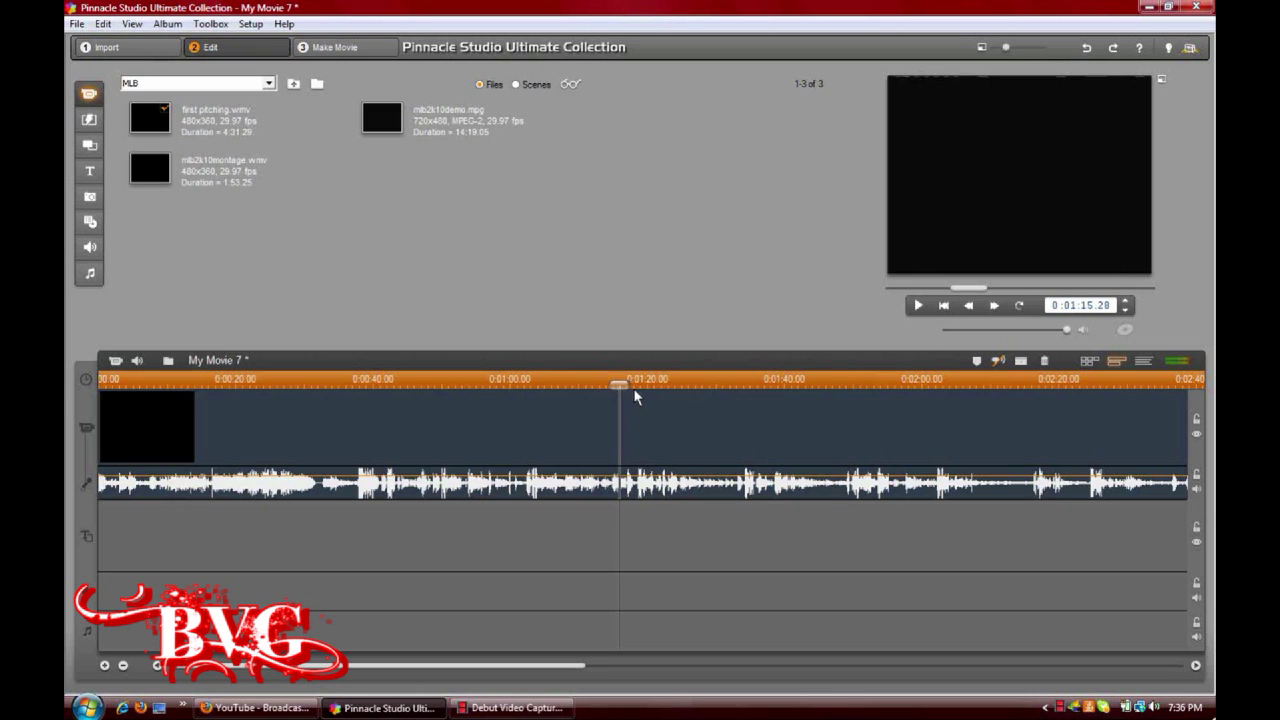
pyautogui.moveTo(629, 385); pyautogui.dragTo(626, 391)
# - Split the clip at the playhead and delete the earlier section so the remaining clip starts at 0:00
pyautogui.press('Insert')
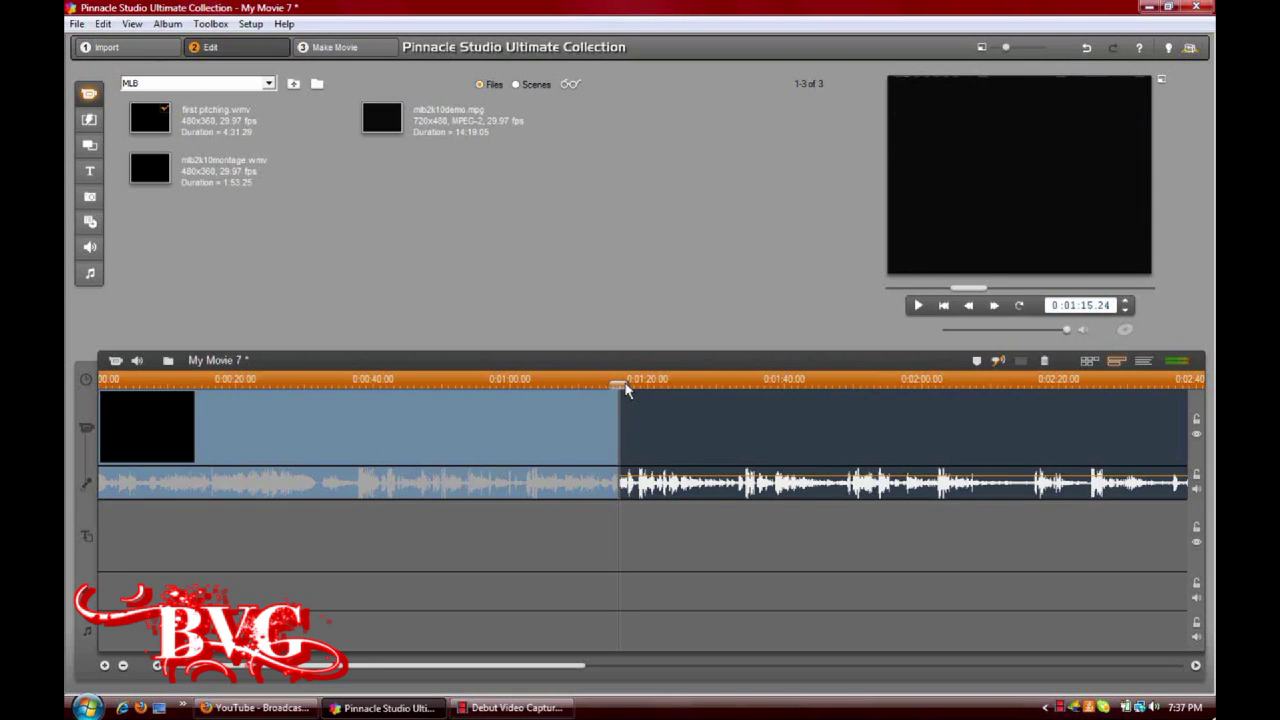
pyautogui.press('Home')
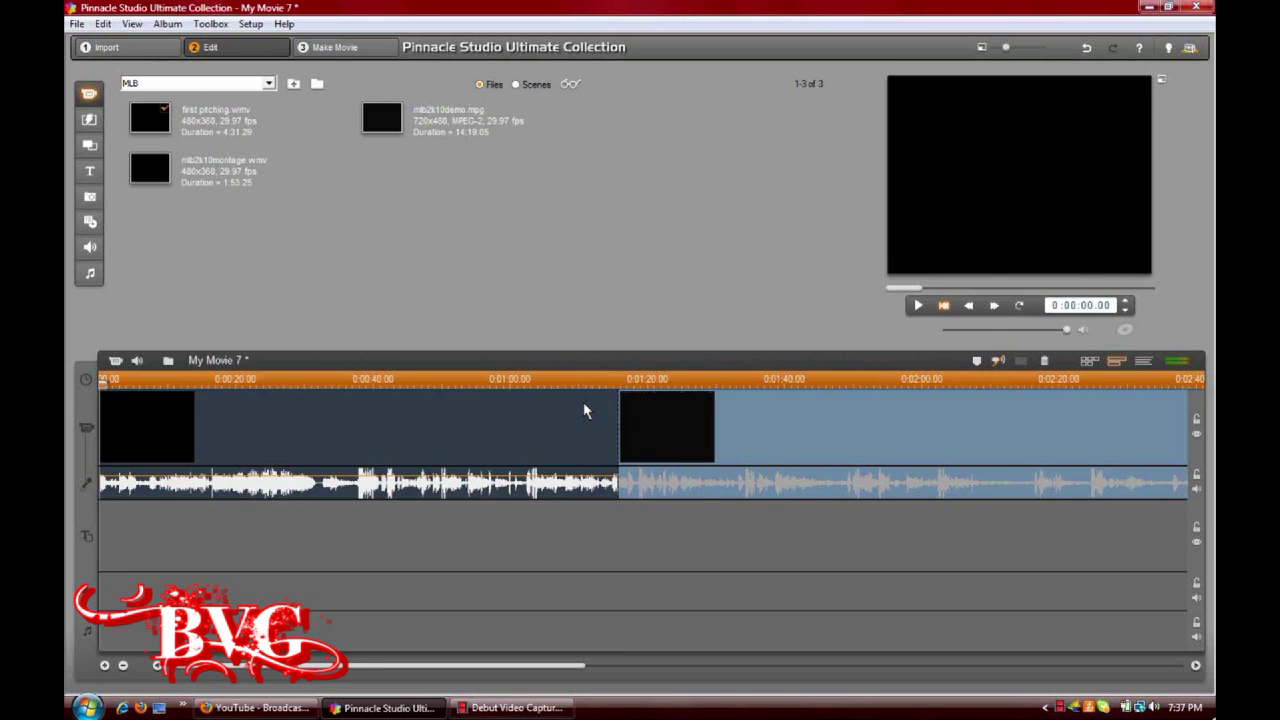
pyautogui.press('Delete')
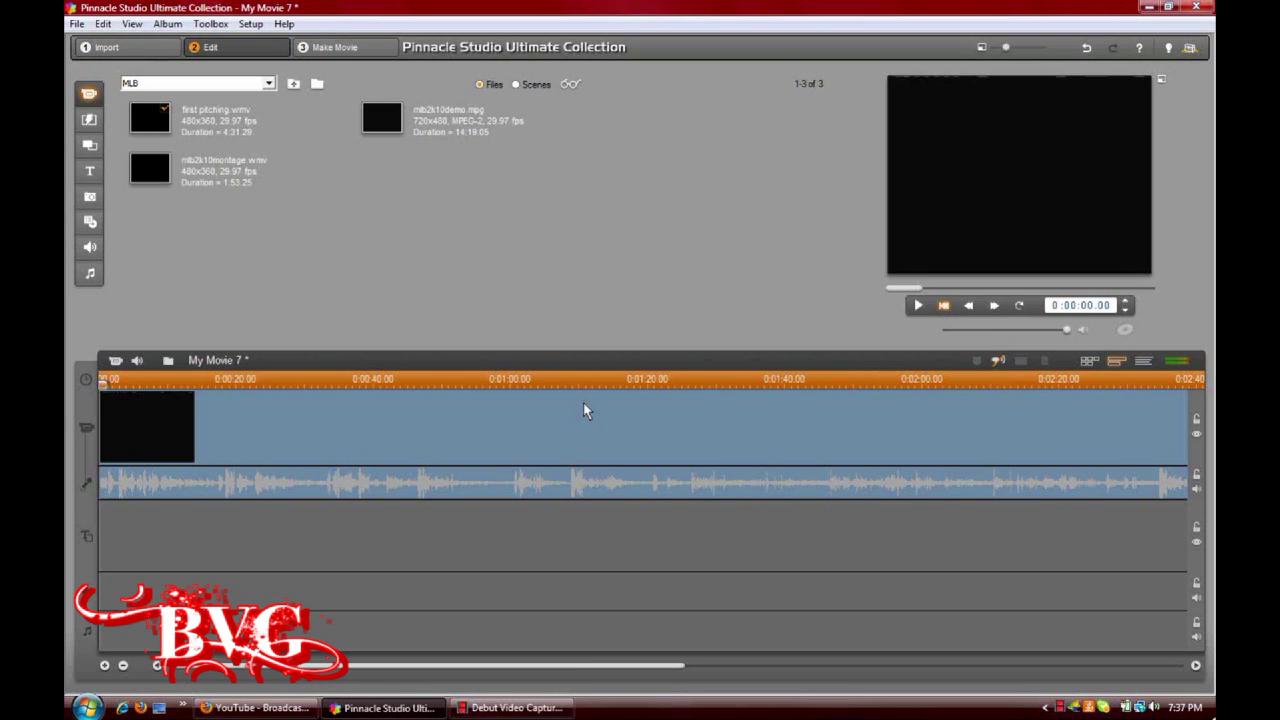
pyautogui.hotkey('ctrl', 'z')
pyautogui.rightClick(585, 411)
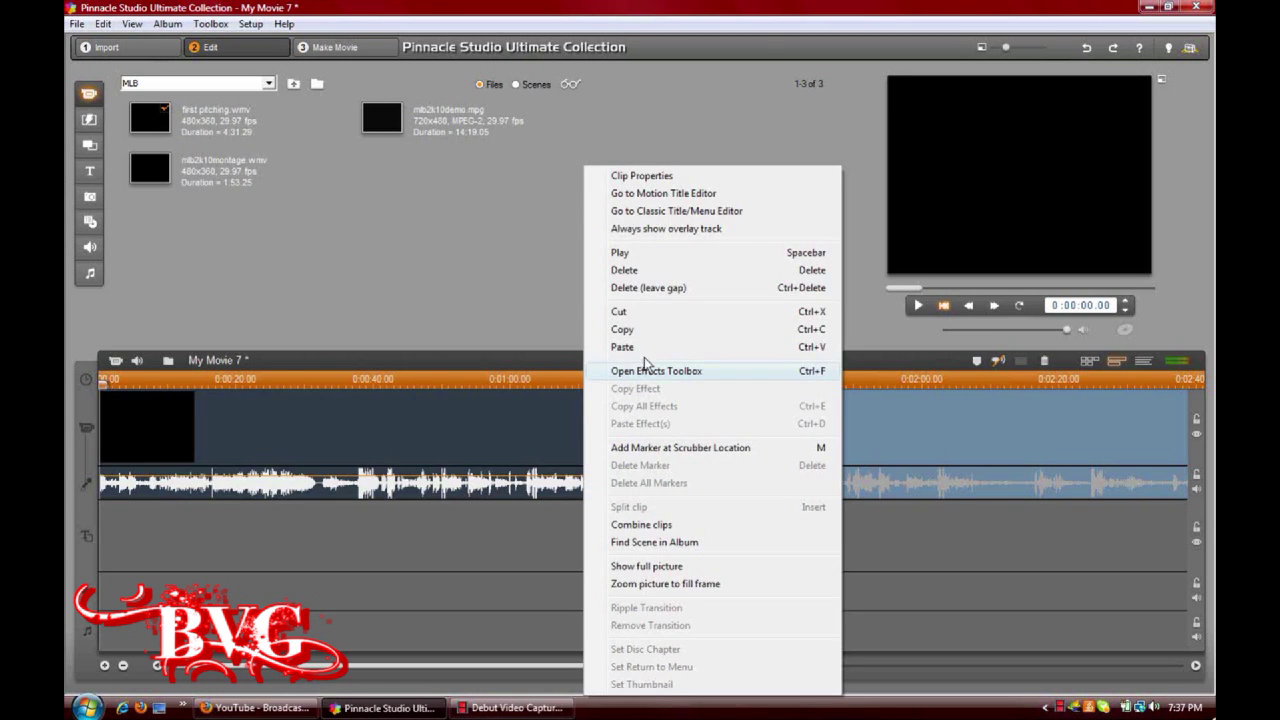
pyautogui.click(653, 288)
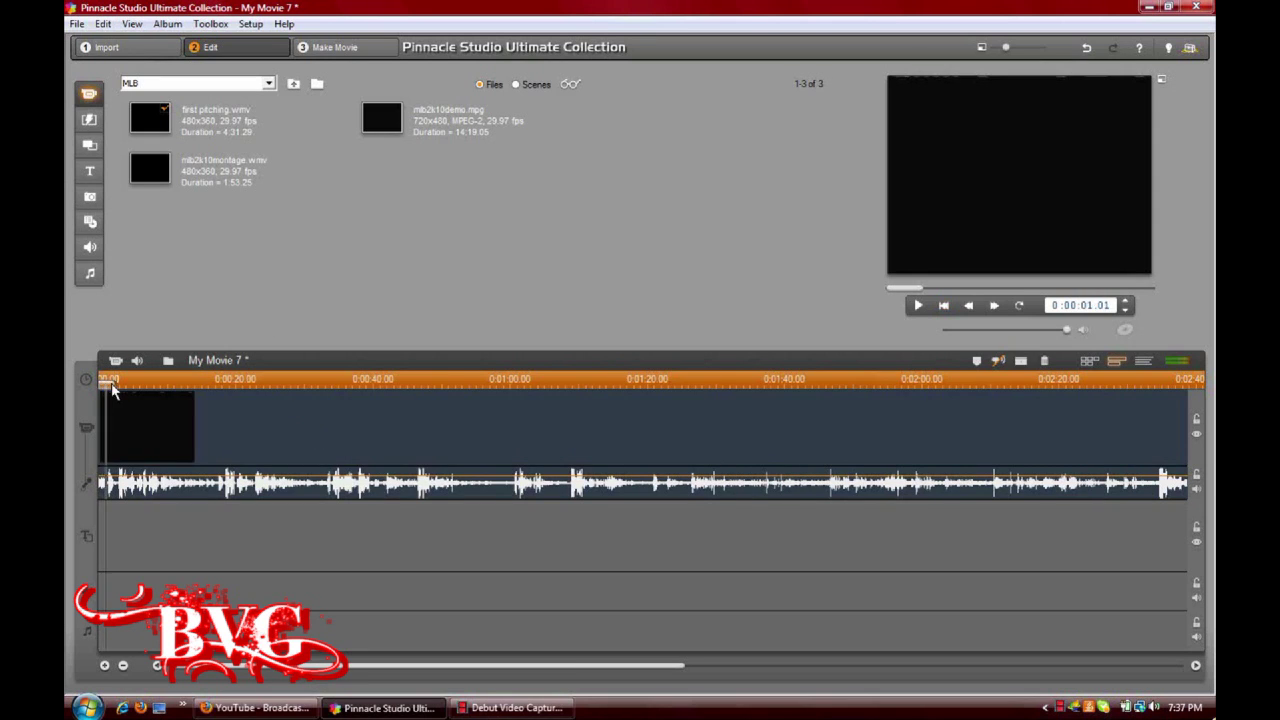
pyautogui.moveTo(105, 384); pyautogui.dragTo(530, 370)
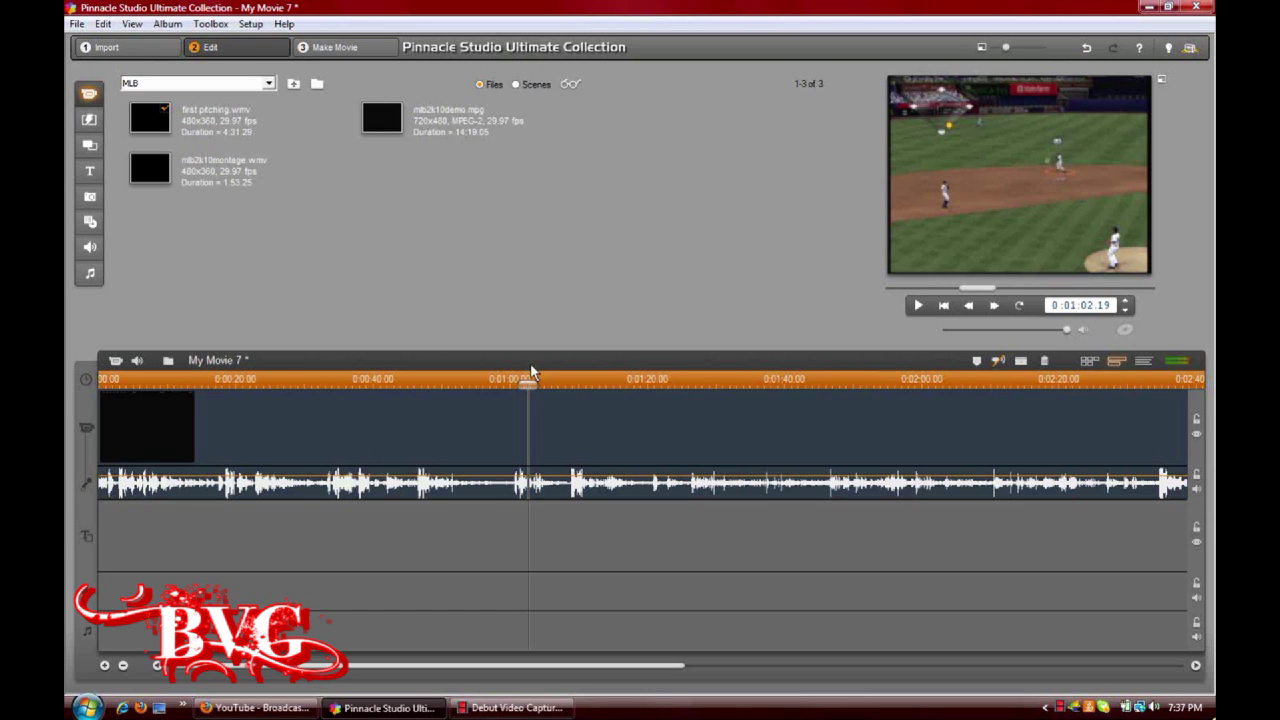
# - Split the baseball clip at the playhead, then split it again at about 0:43
pyautogui.press('Insert')
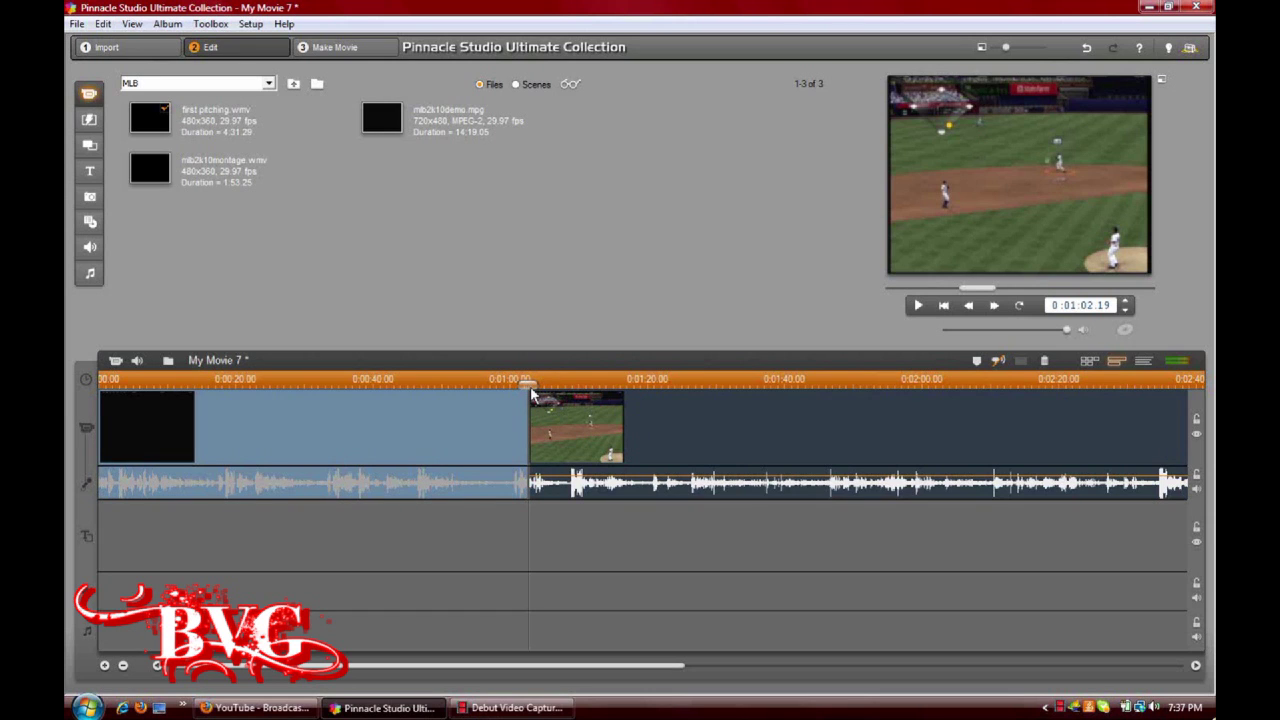
pyautogui.click(531, 393)
pyautogui.moveTo(528, 381); pyautogui.dragTo(400, 380)
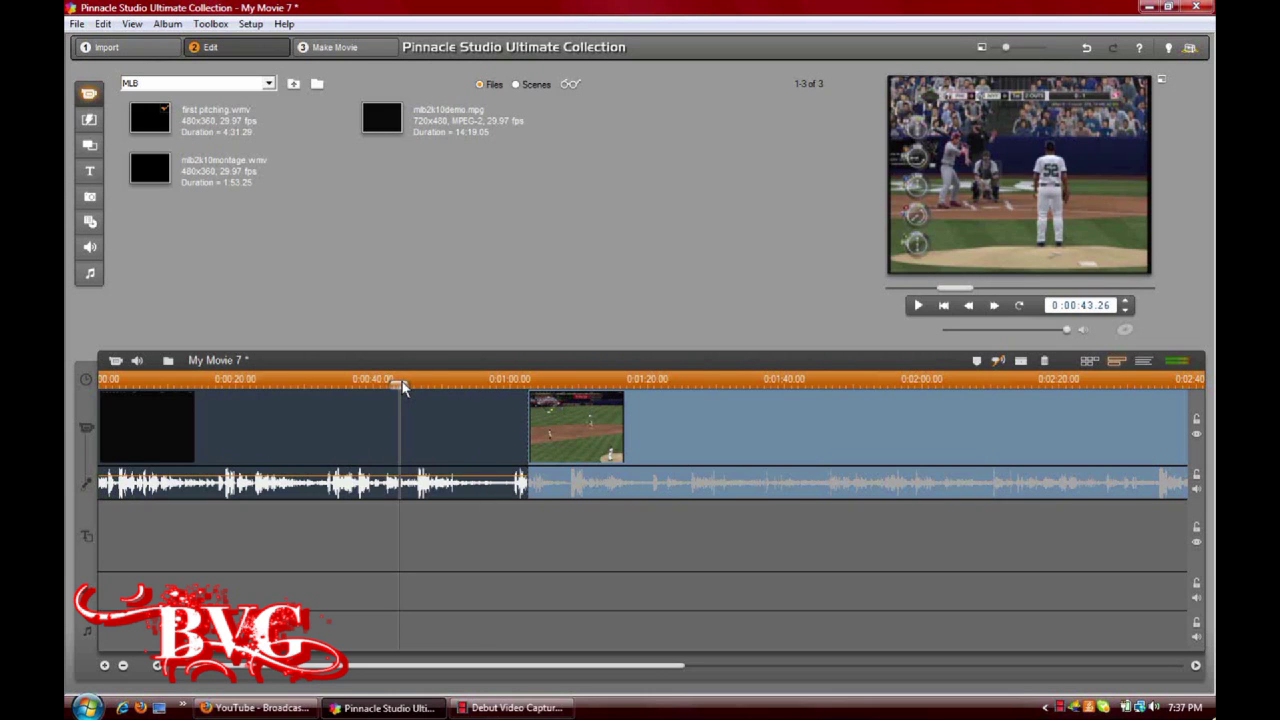
pyautogui.press('Insert')
pyautogui.moveTo(403, 387); pyautogui.dragTo(507, 415)
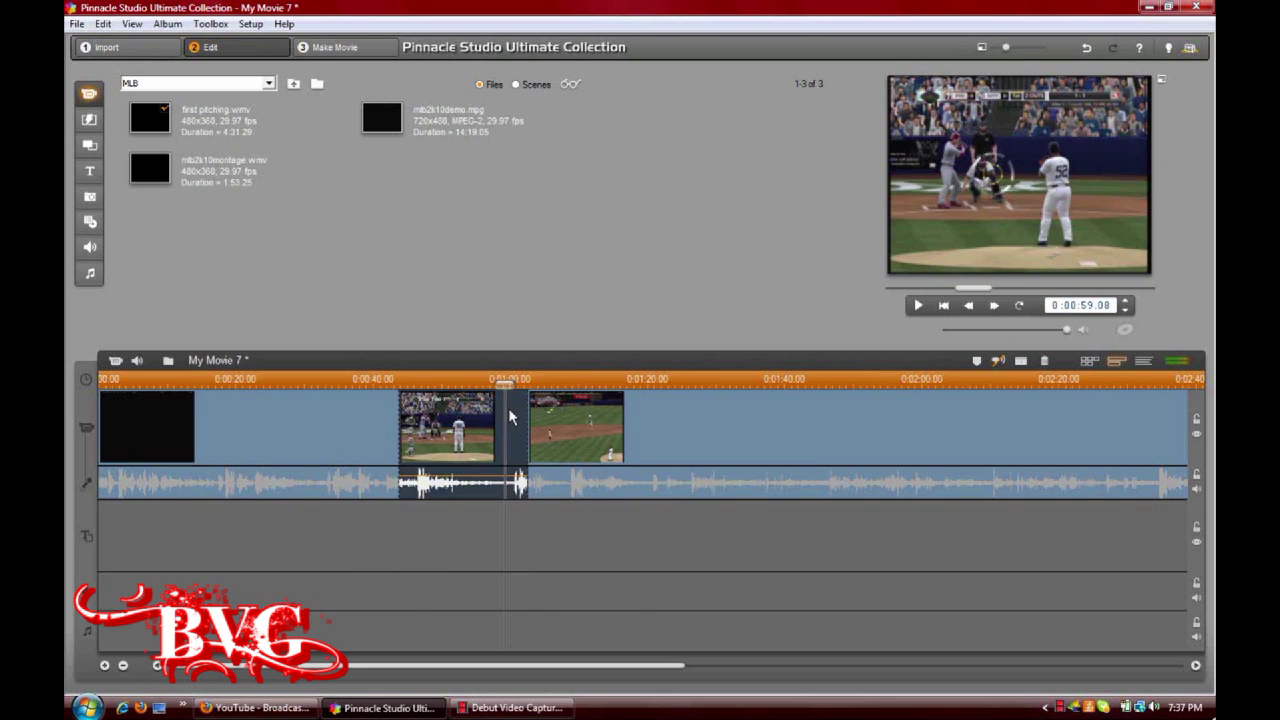
pyautogui.rightClick(523, 416)
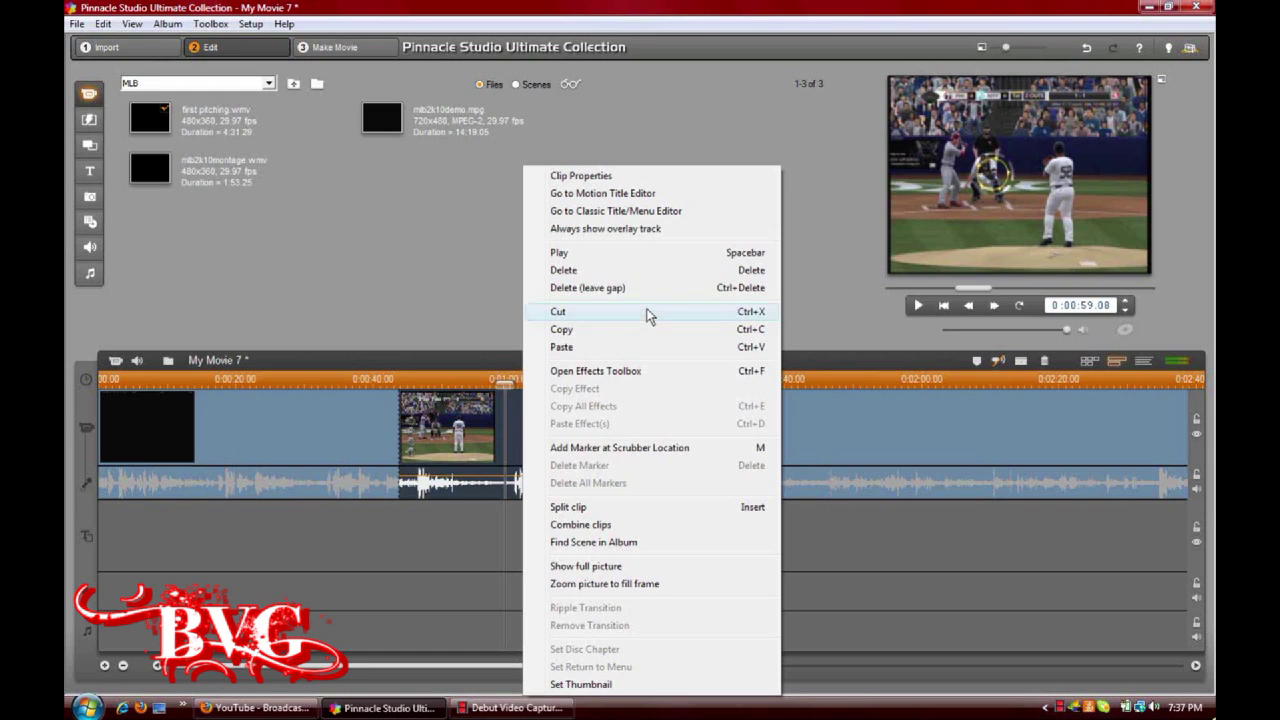
# - Combine the pieces from 0:43 onward into one clip and scrub around 0:59 to check it
pyautogui.click(619, 525)
pyautogui.click(508, 386)
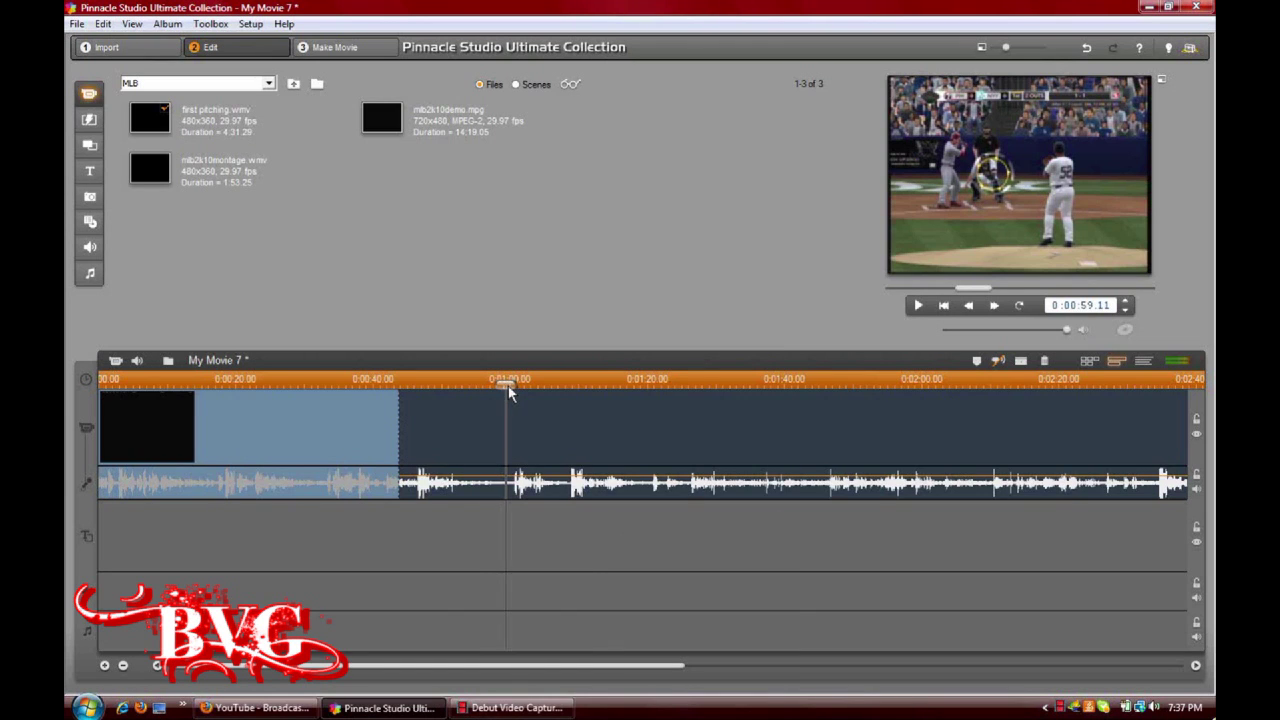
pyautogui.moveTo(508, 386); pyautogui.dragTo(458, 386)
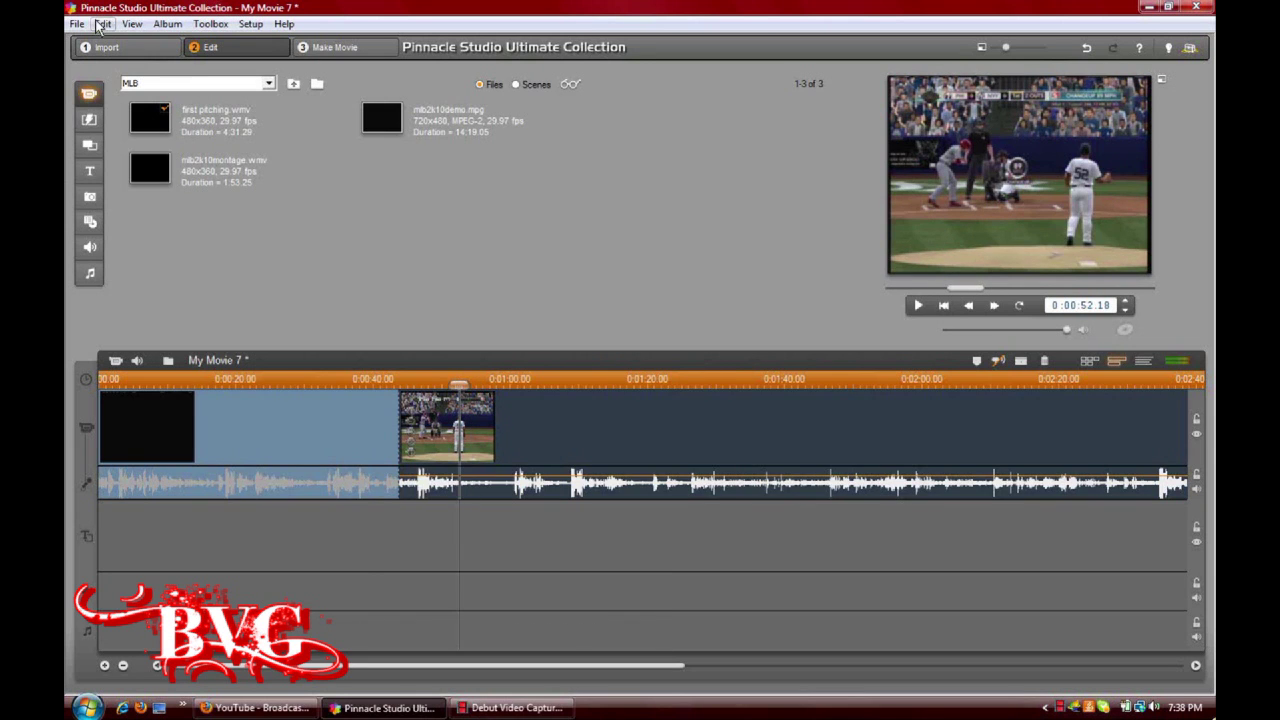
# - Show the 2D transitions and delete the clip section after 0:43 so the movie ends there
pyautogui.click(96, 119)
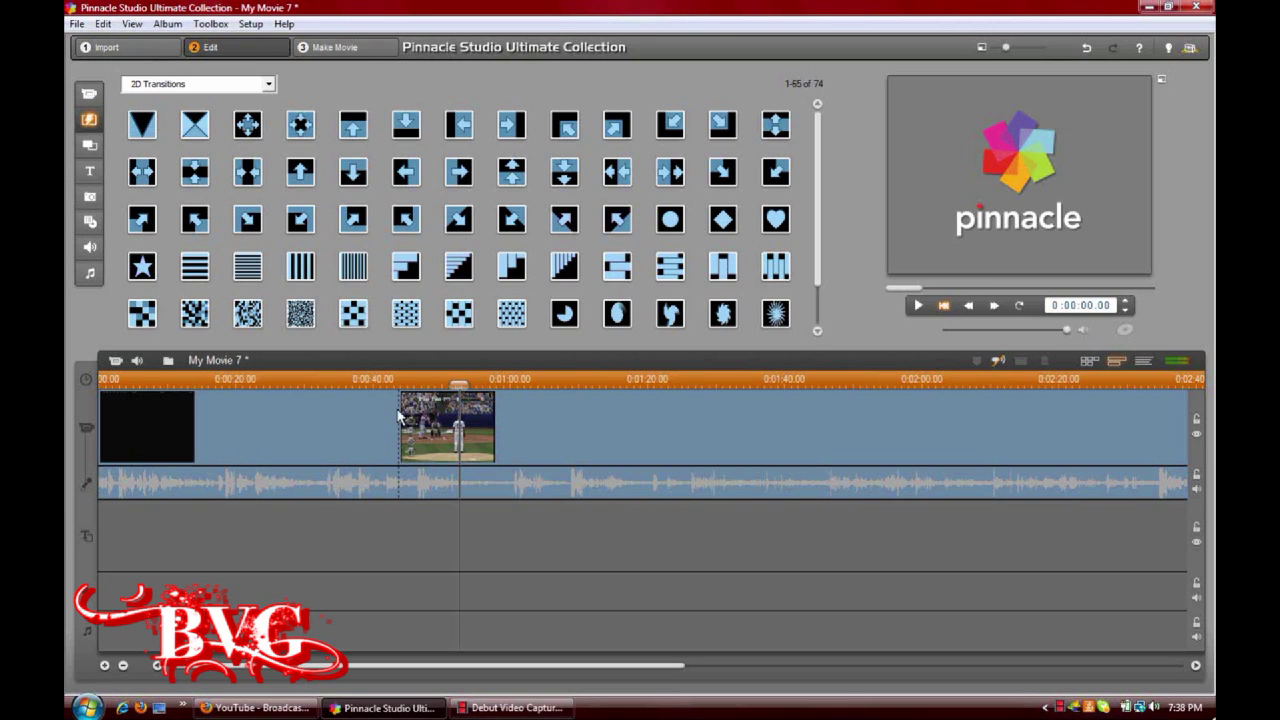
pyautogui.click(462, 410)
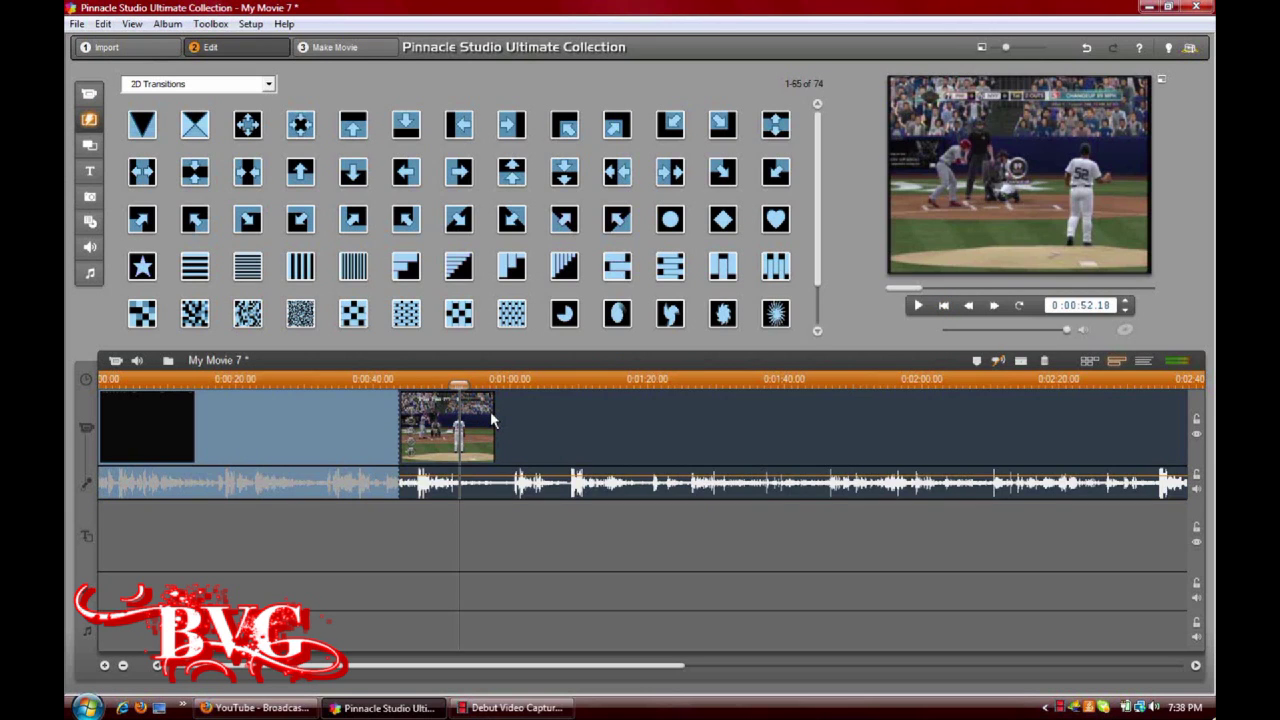
pyautogui.press('Delete')
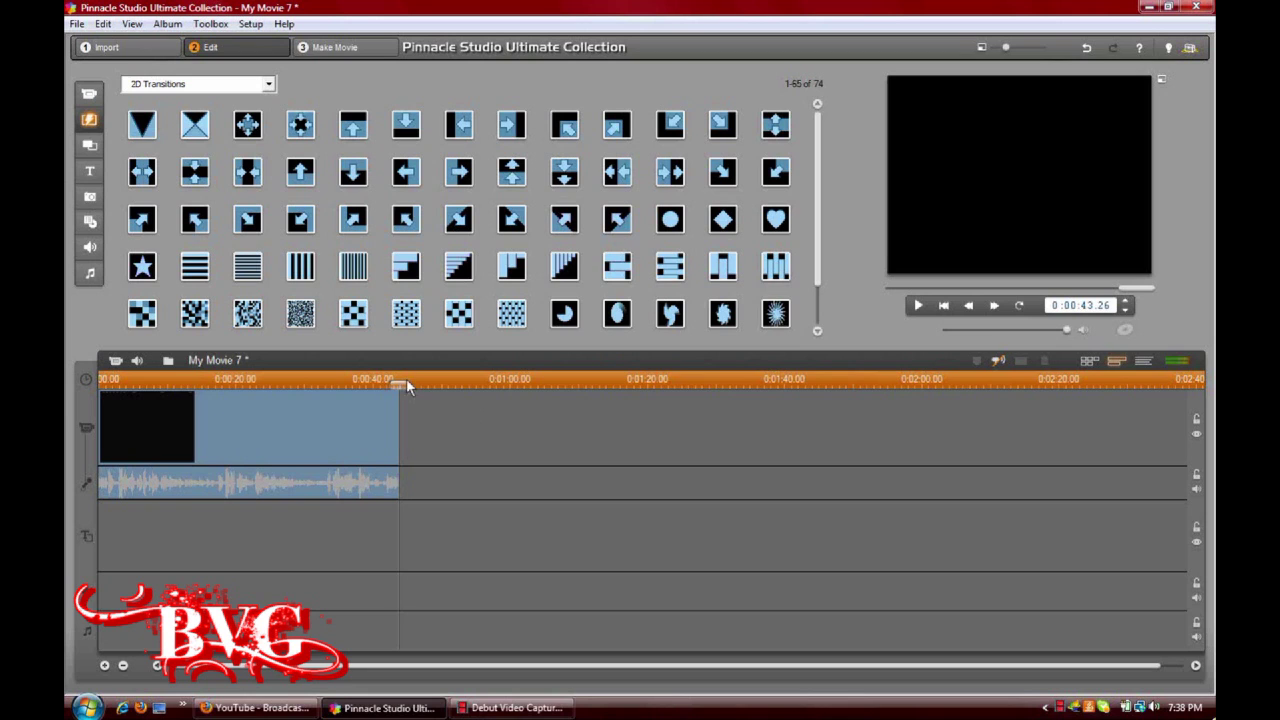
pyautogui.moveTo(401, 386); pyautogui.dragTo(286, 385)
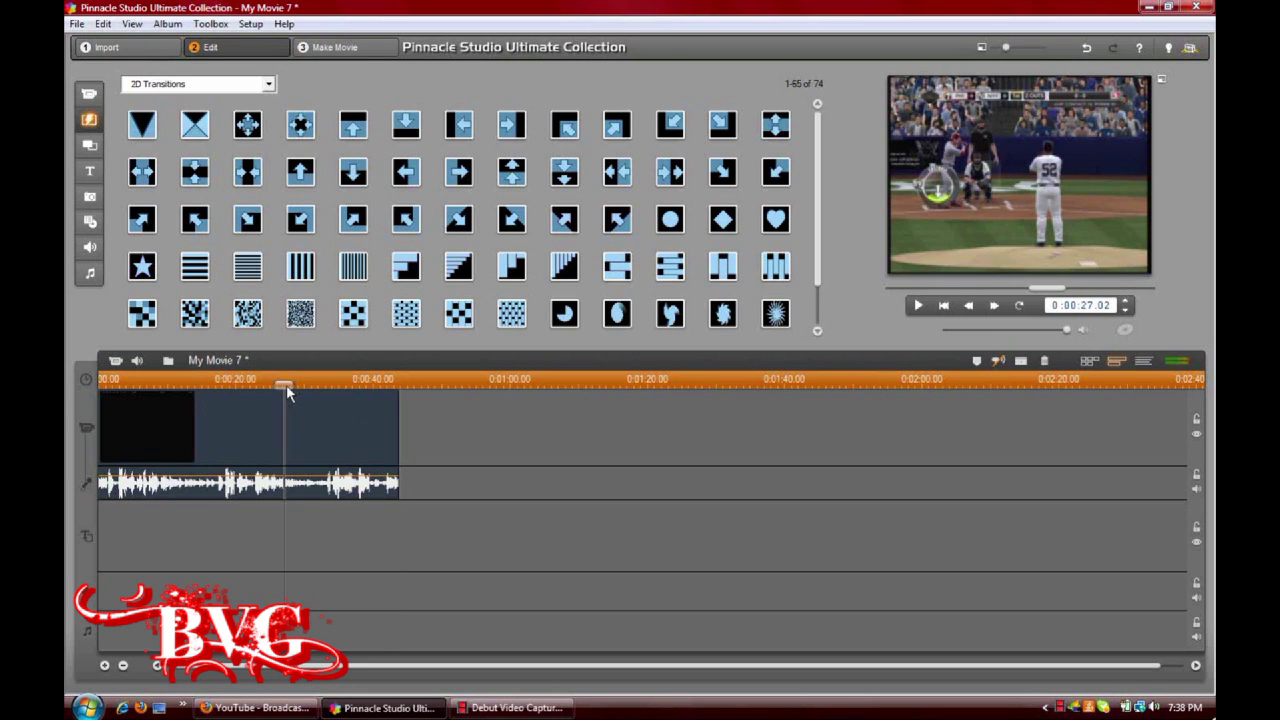
# - Add the Speed video effect from the Video Toolbox and set Speed (%) to 500
pyautogui.click(117, 366)
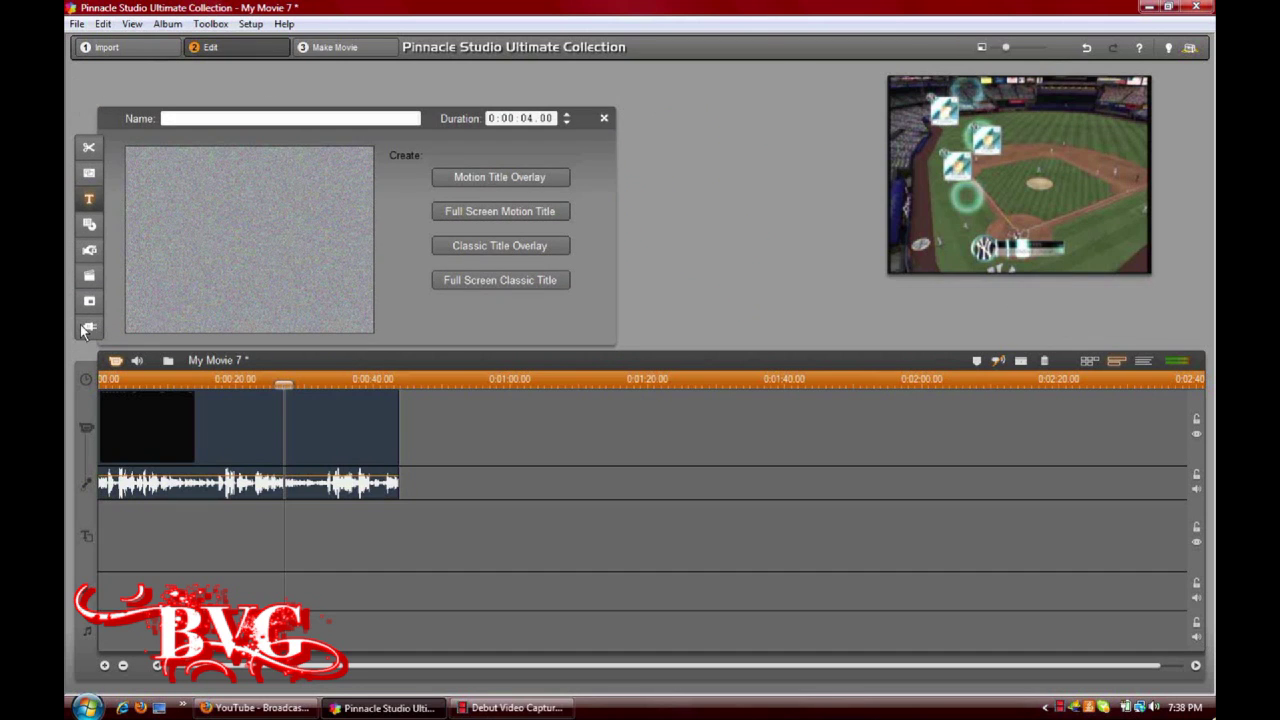
pyautogui.click(85, 325)
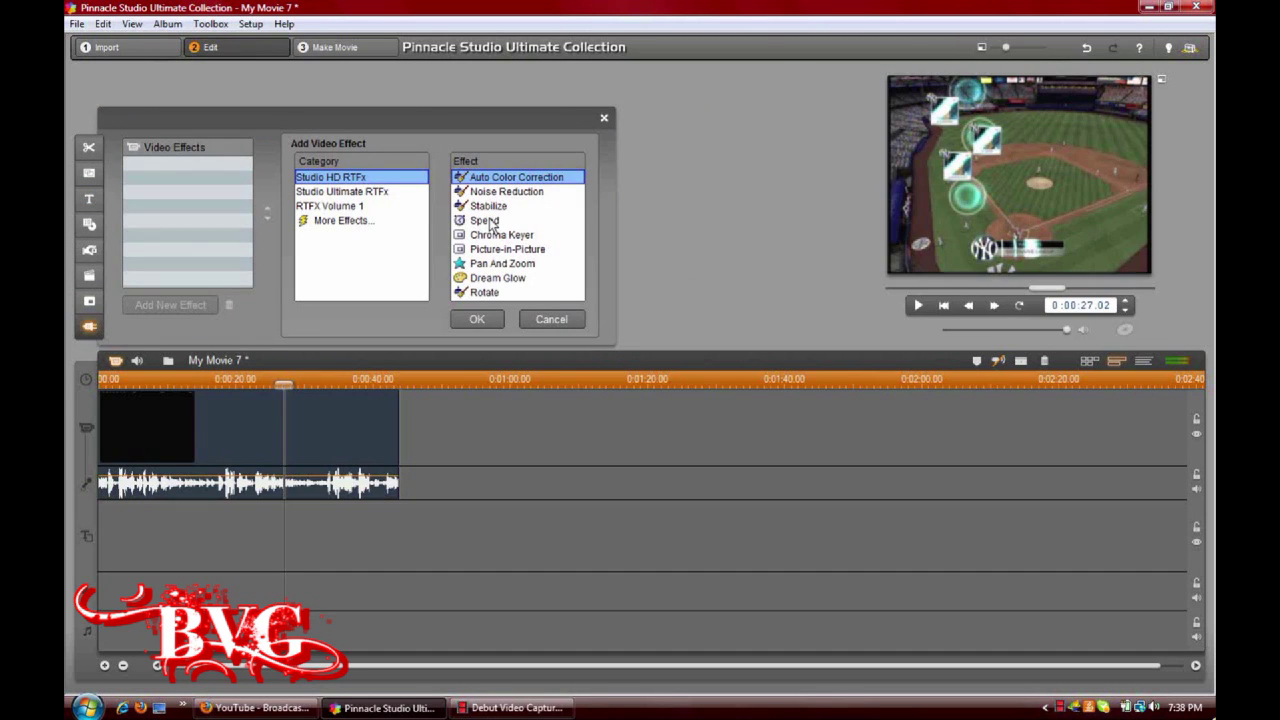
pyautogui.click(489, 221)
pyautogui.doubleClick(489, 221)
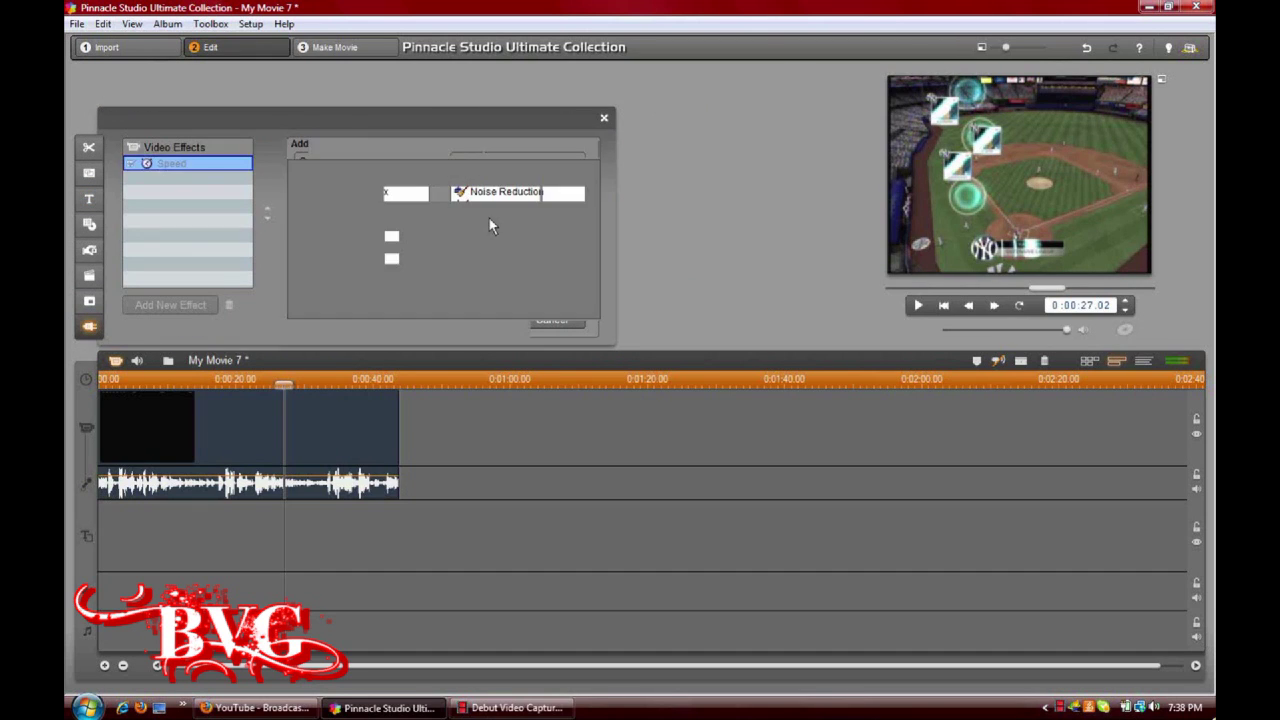
pyautogui.moveTo(414, 194); pyautogui.dragTo(535, 193)
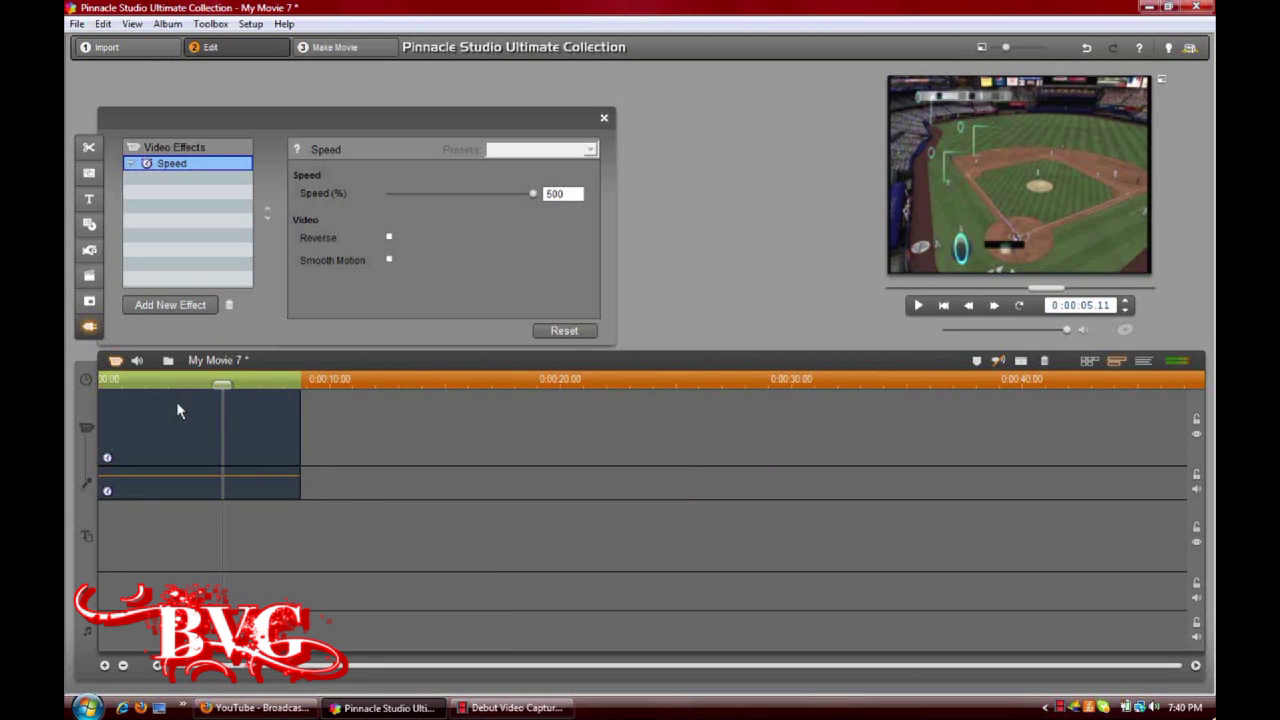
# - Turn on Smooth Motion and preview the sped-up clip from near its start
pyautogui.click(388, 261)
pyautogui.moveTo(218, 384); pyautogui.dragTo(89, 375)
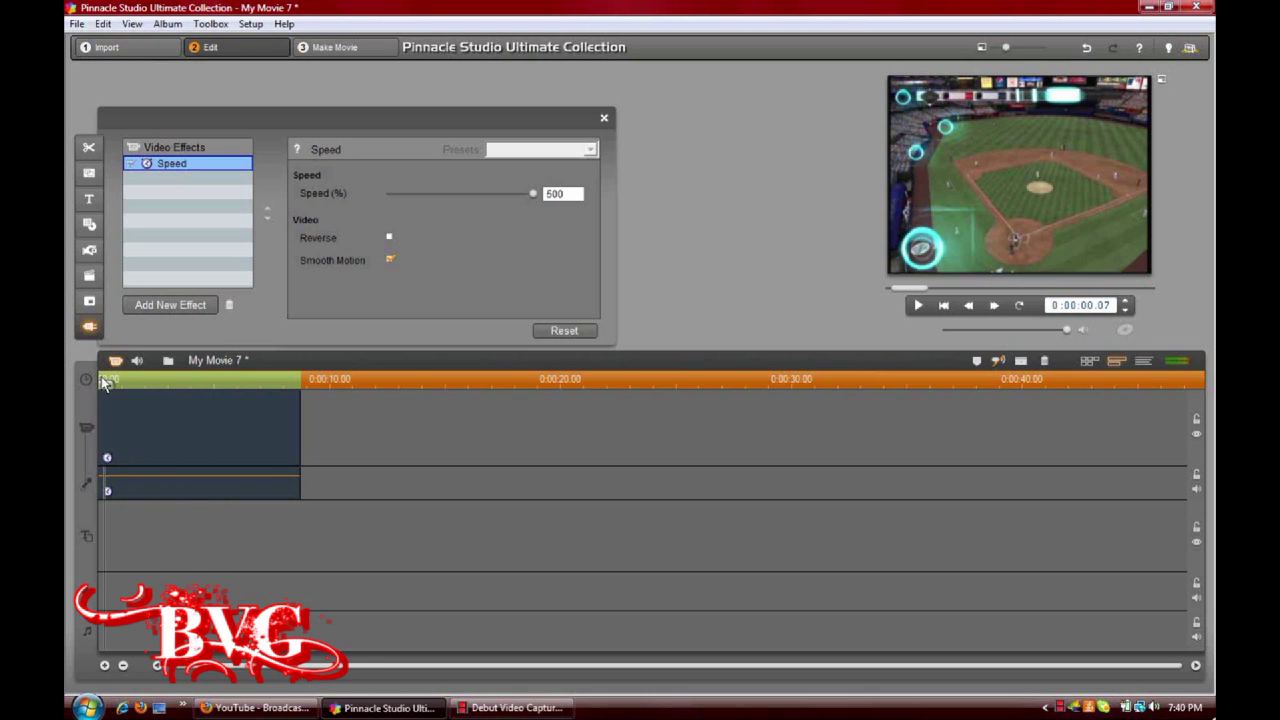
pyautogui.click(916, 306)
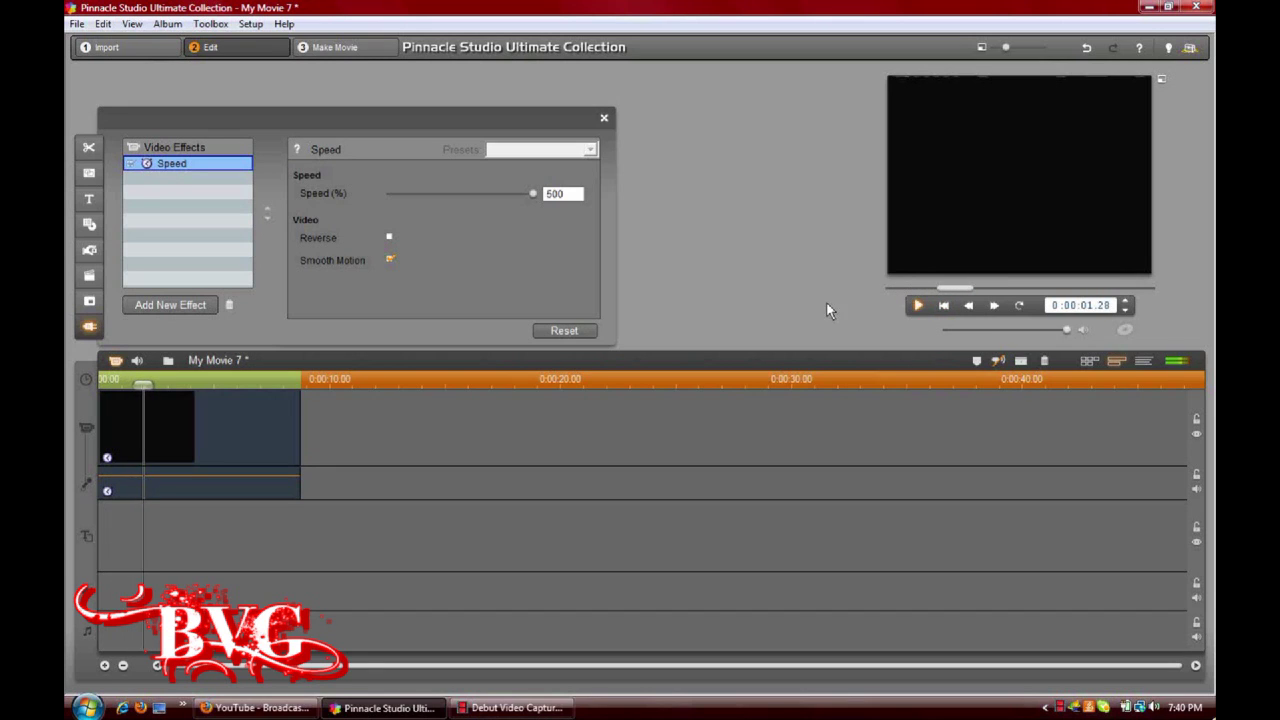
# - Turn Smooth Motion off, play the 500% clip in the player, then return to 0:00
pyautogui.click(390, 261)
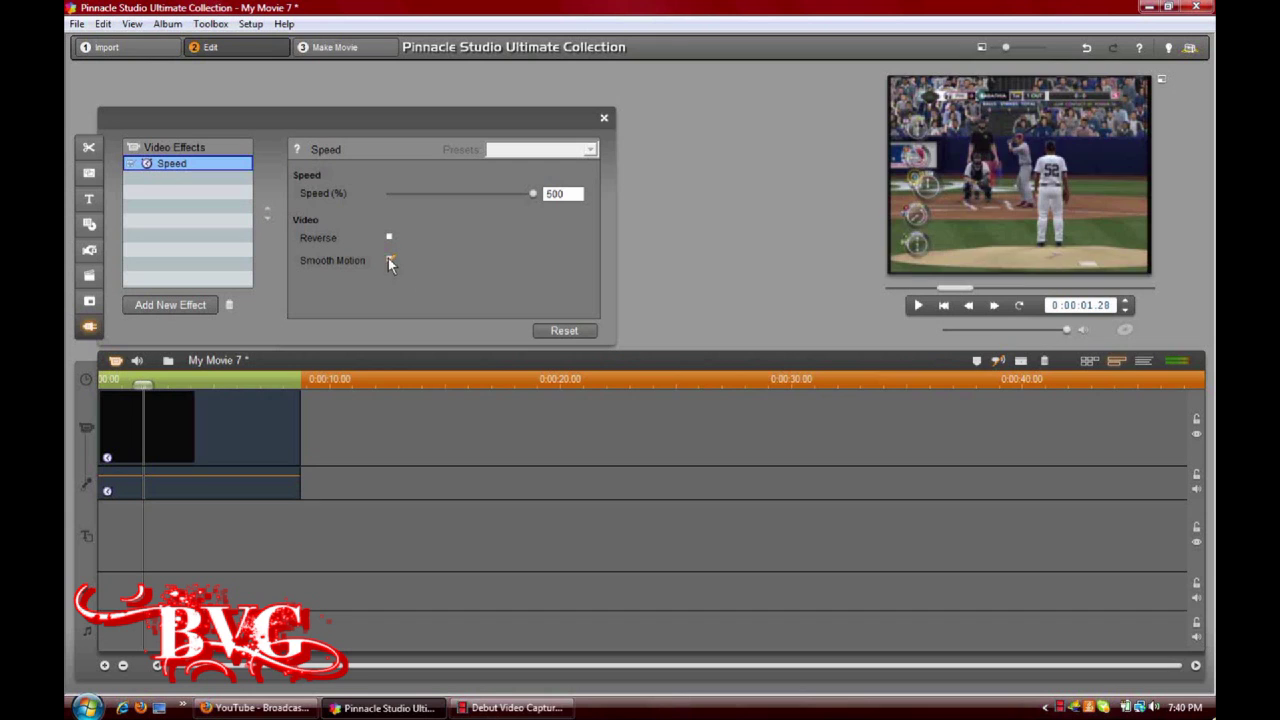
pyautogui.click(918, 306)
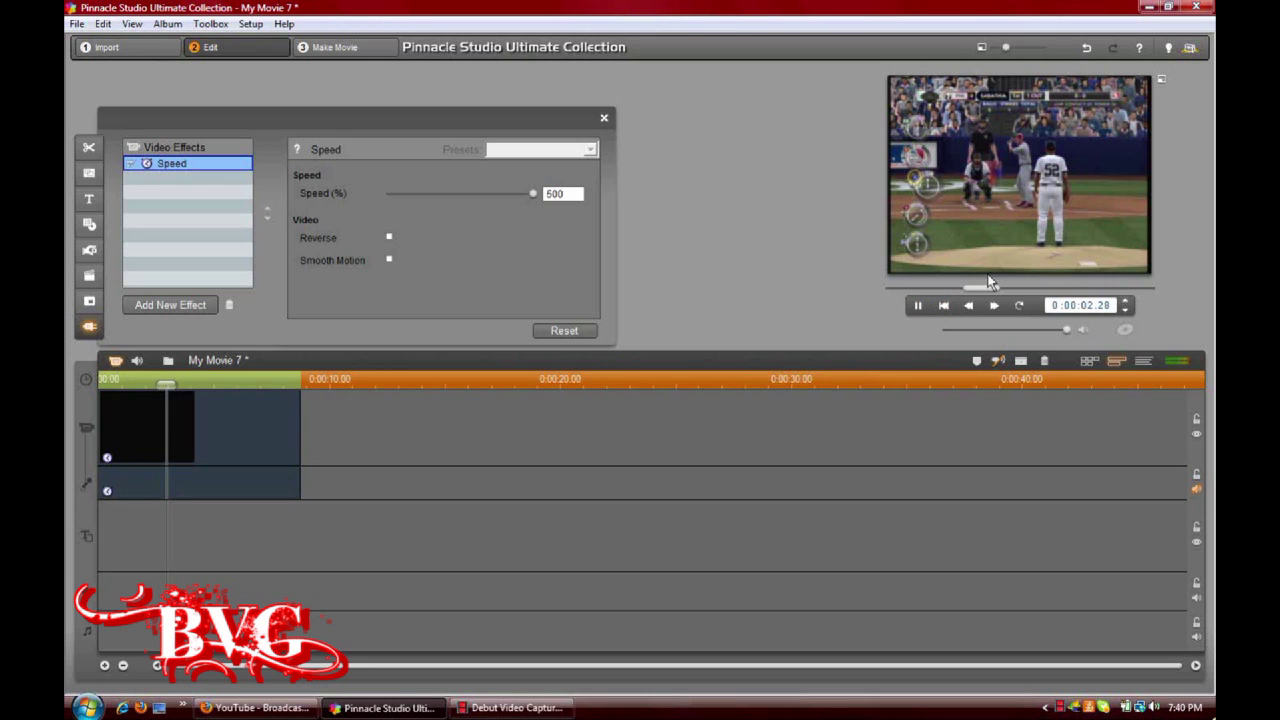
pyautogui.click(916, 288)
pyautogui.moveTo(916, 285); pyautogui.dragTo(873, 284)
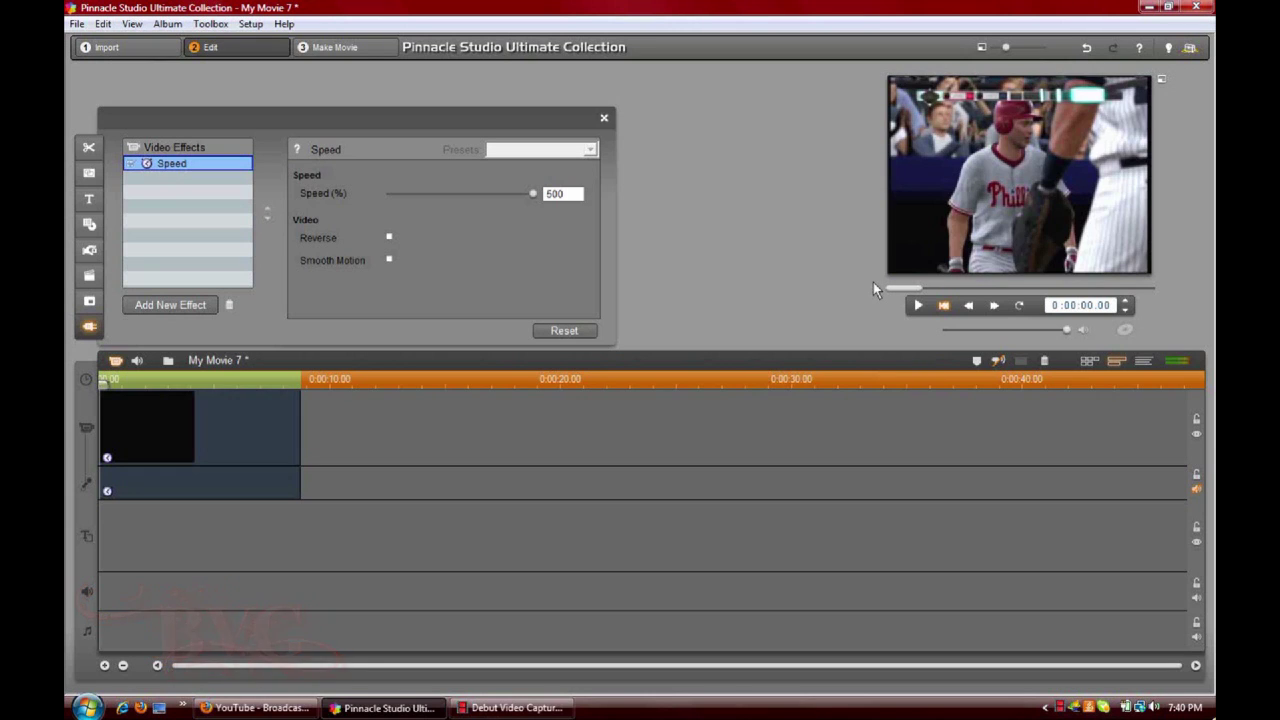